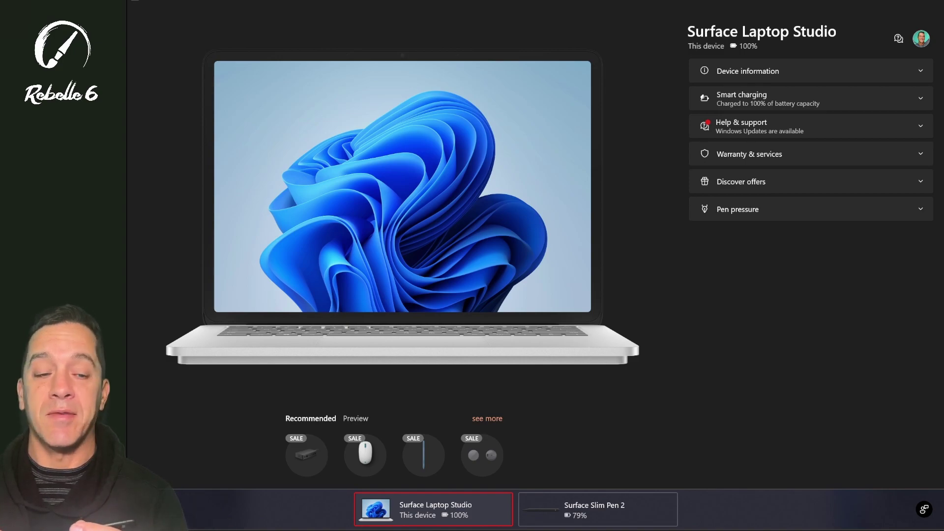
Examine the Pen pressure settings of the Surface Laptop Studio and the Surface Slim Pen 2
left_click(920, 209)
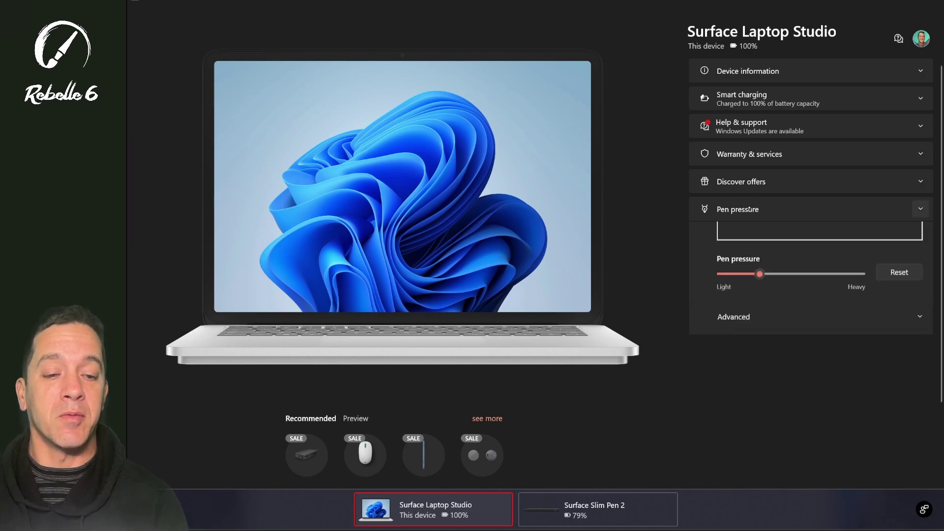
scroll(811, 270, "down", 3)
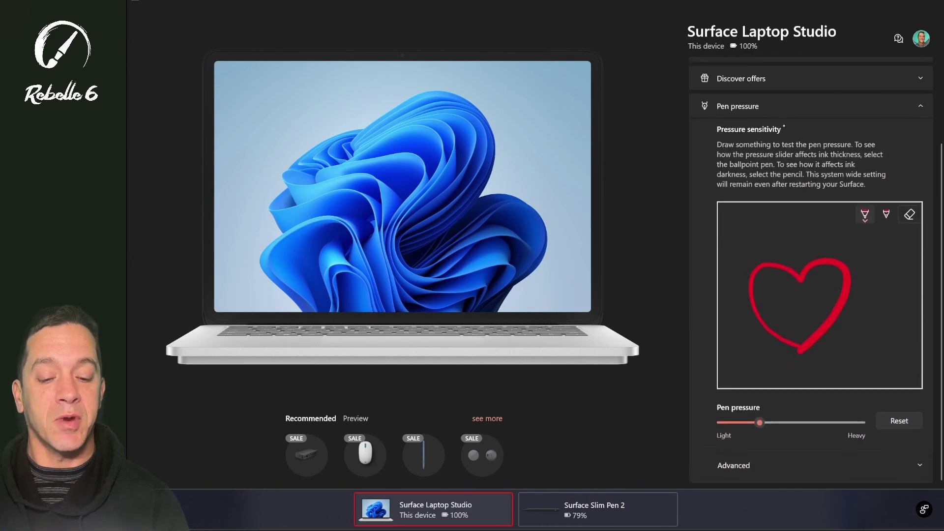
left_click(597, 510)
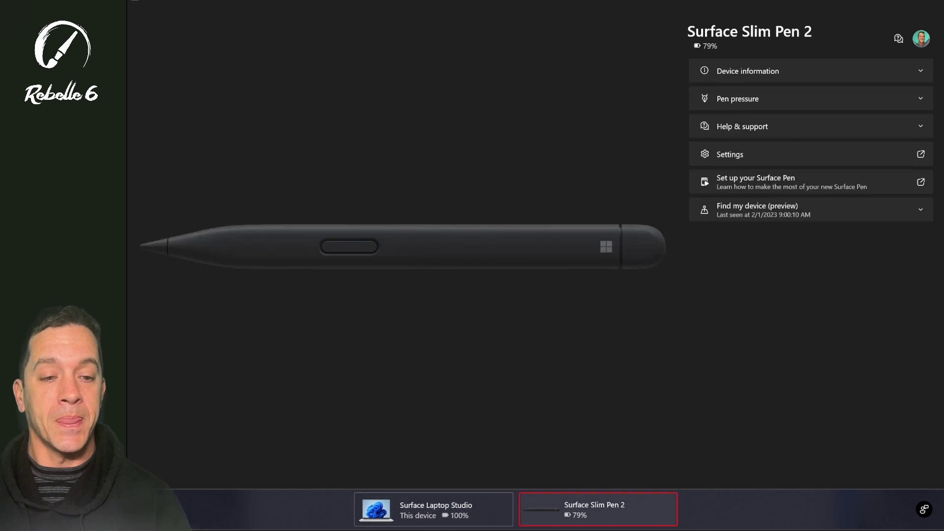
left_click(921, 98)
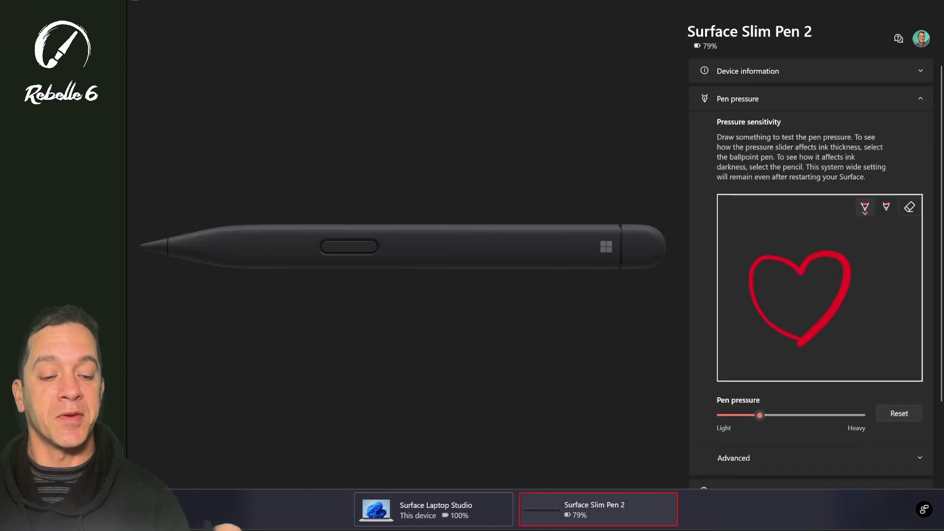
left_click(434, 509)
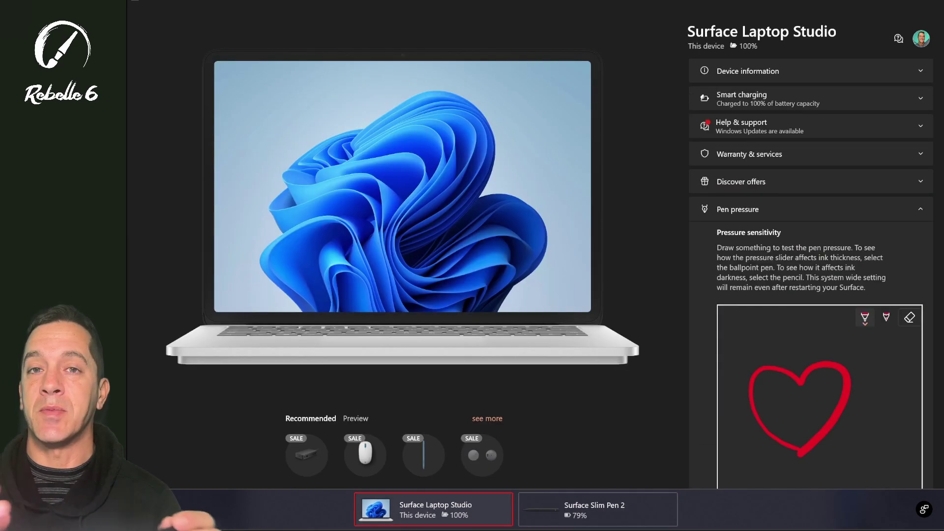
scroll(820, 154, "down", 2)
scroll(821, 153, "down", 1)
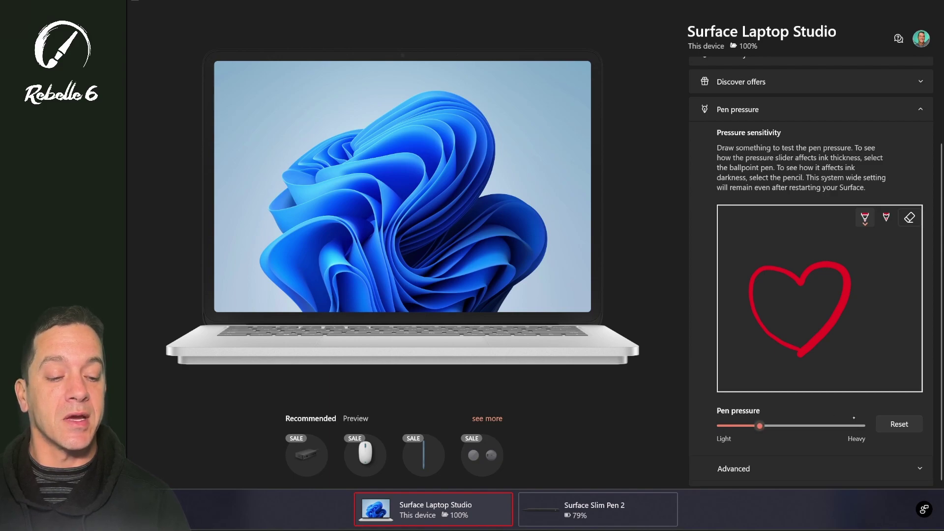
Clear the pressure test area, move the pen pressure slightly past the midpoint toward Heavy, and scribble over the area with the pencil
left_click(910, 217)
left_click(886, 217)
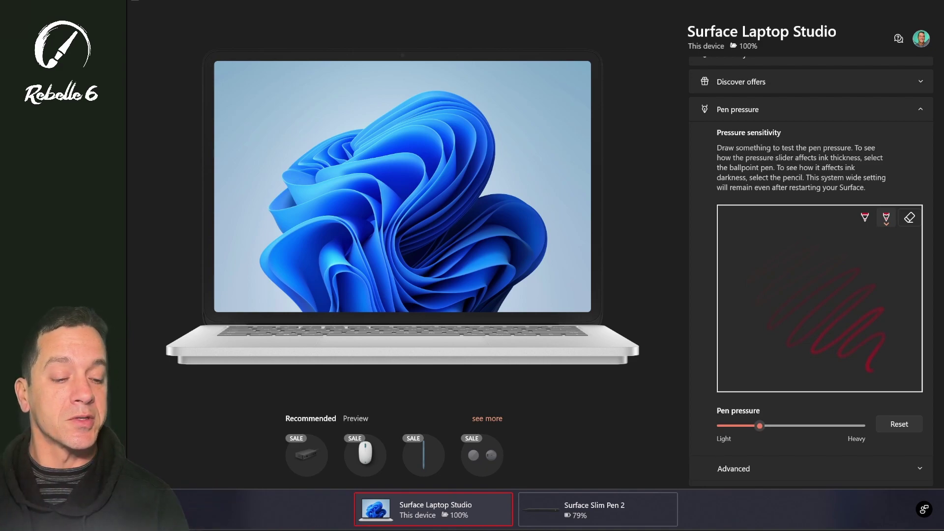
left_click_drag(759, 426, 798, 426)
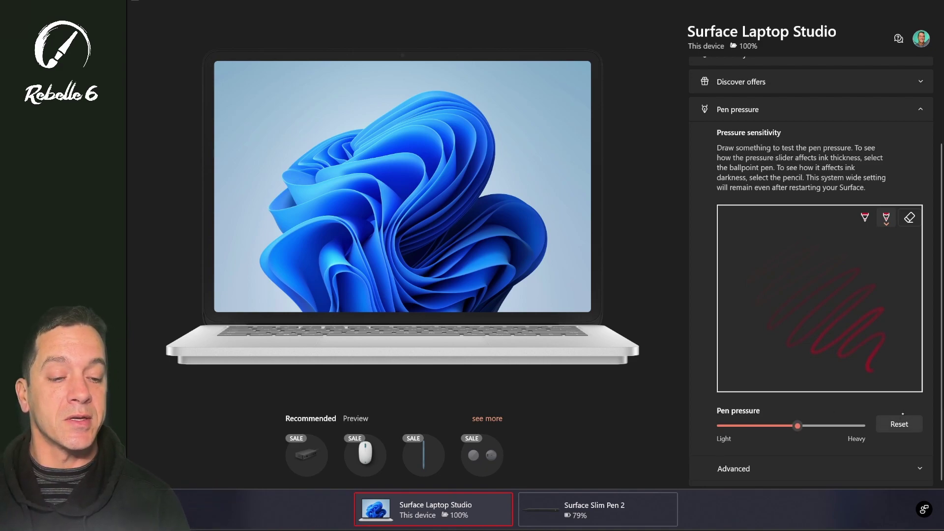
left_click(909, 217)
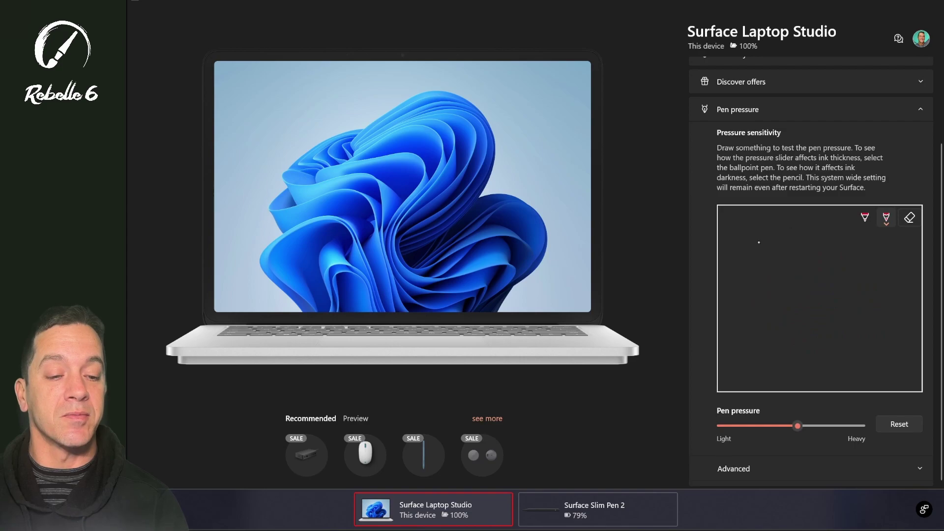
mouse_move(835, 251)
left_mouse_down()
mouse_move(807, 315)
mouse_move(875, 297)
mouse_move(831, 346)
mouse_move(859, 366)
left_mouse_up()
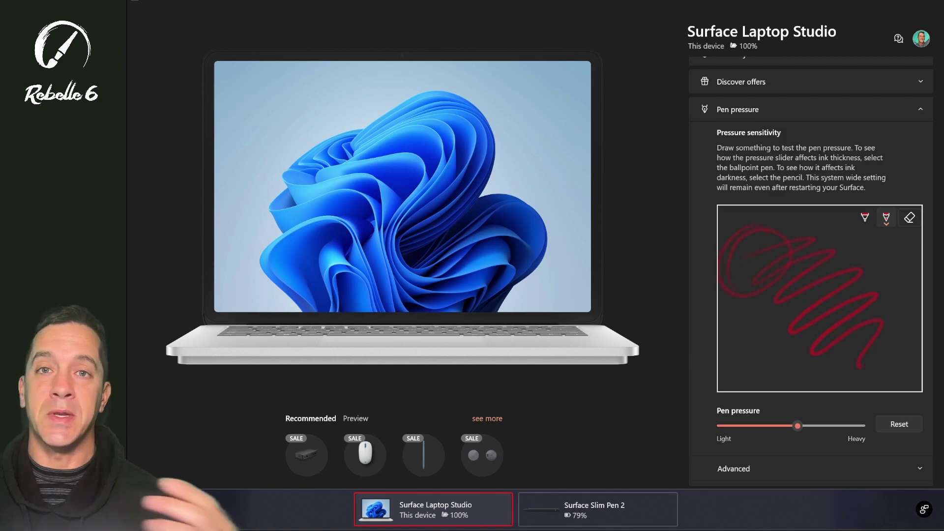
Test a pencil scribble near the Heavy end of the pen pressure range, and bring the pressure back to about 30% from Light
left_click_drag(797, 426, 860, 425)
mouse_move(802, 227)
left_mouse_down()
mouse_move(876, 242)
mouse_move(895, 313)
left_mouse_up()
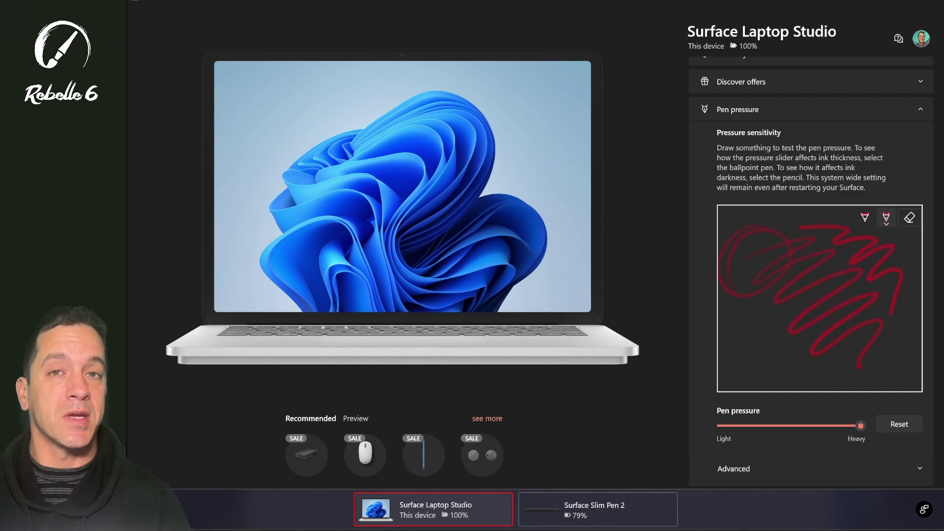
left_click_drag(860, 426, 760, 426)
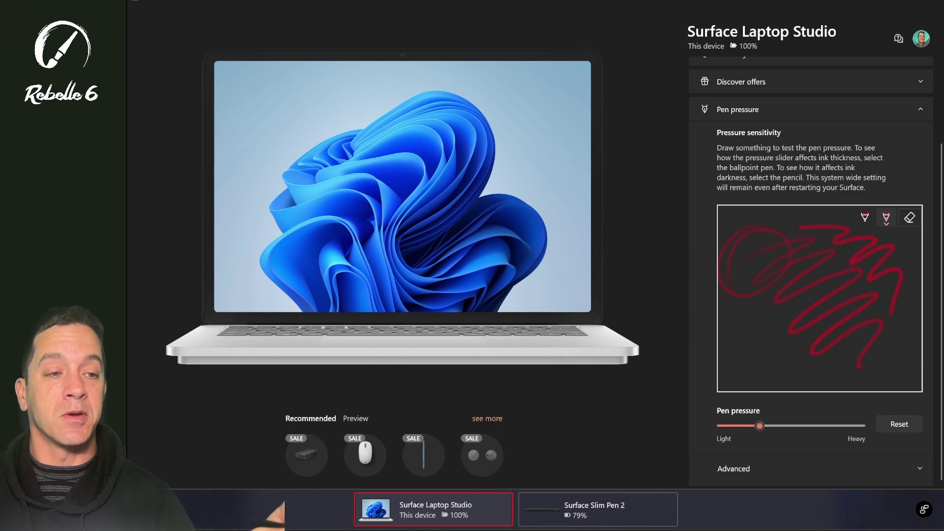
Switch to Rebelle 6 and apply the softest Pen Pressure Sensitivity in the tablet preferences
left_click(932, 2)
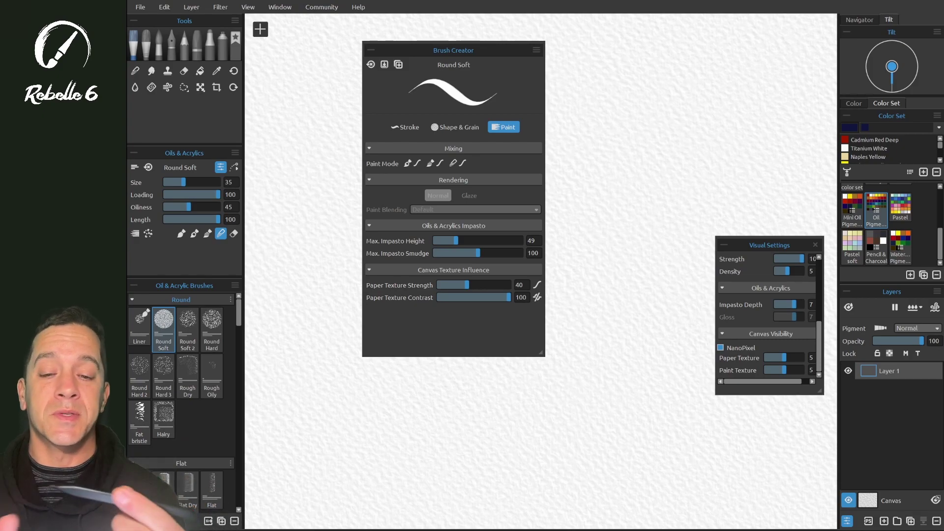
left_click(165, 7)
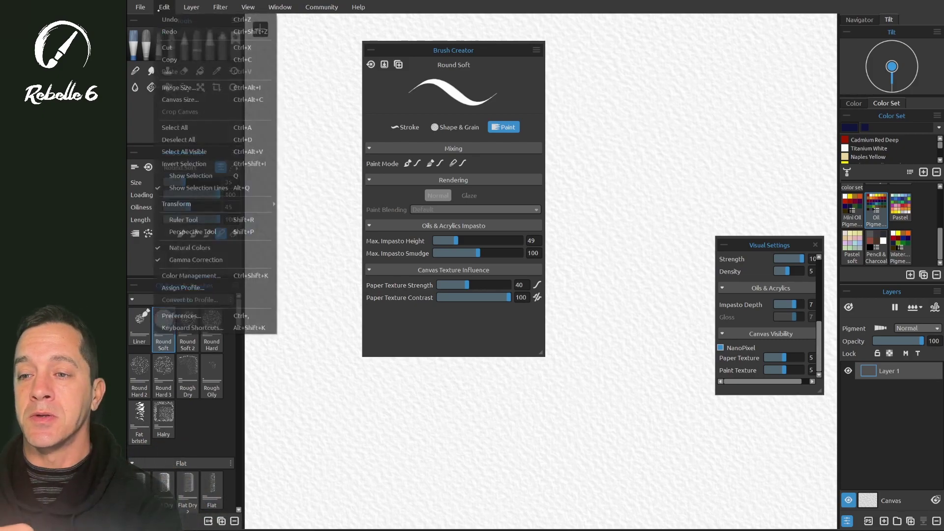
left_click(182, 316)
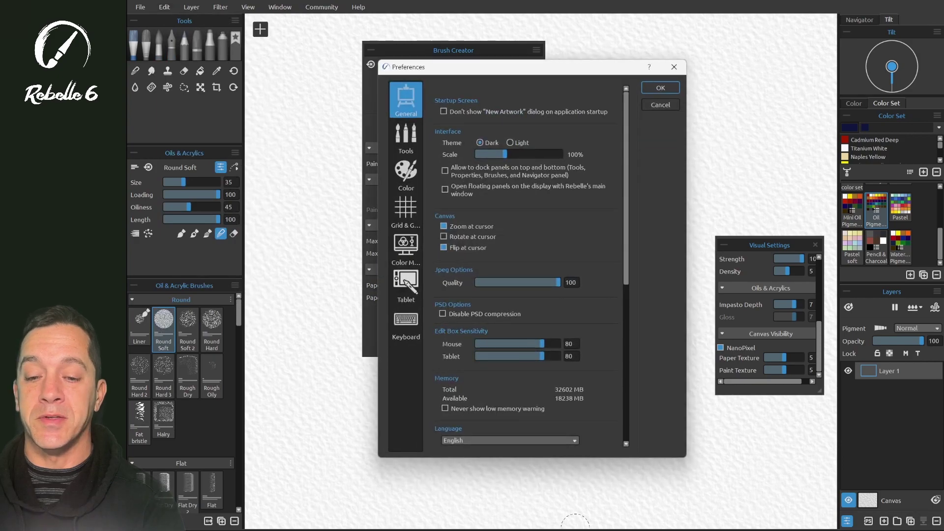
left_click(413, 283)
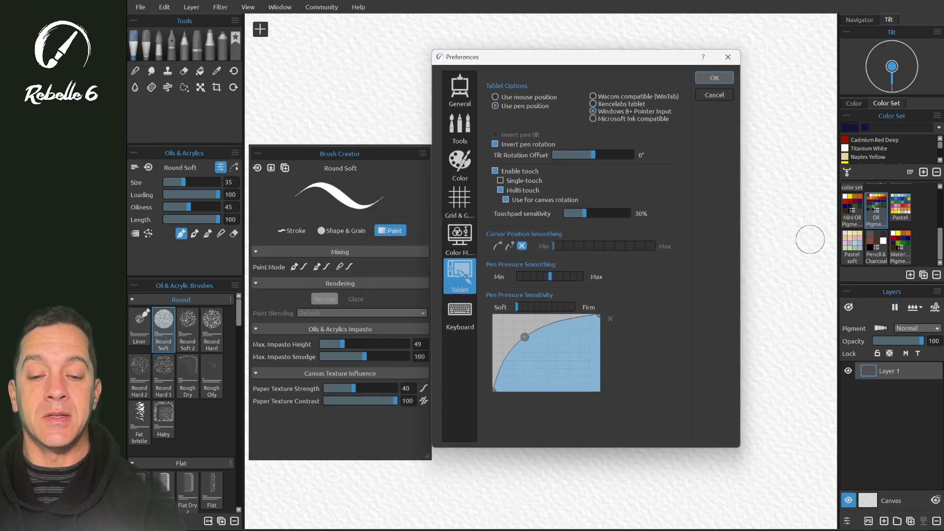
left_click_drag(537, 305, 505, 313)
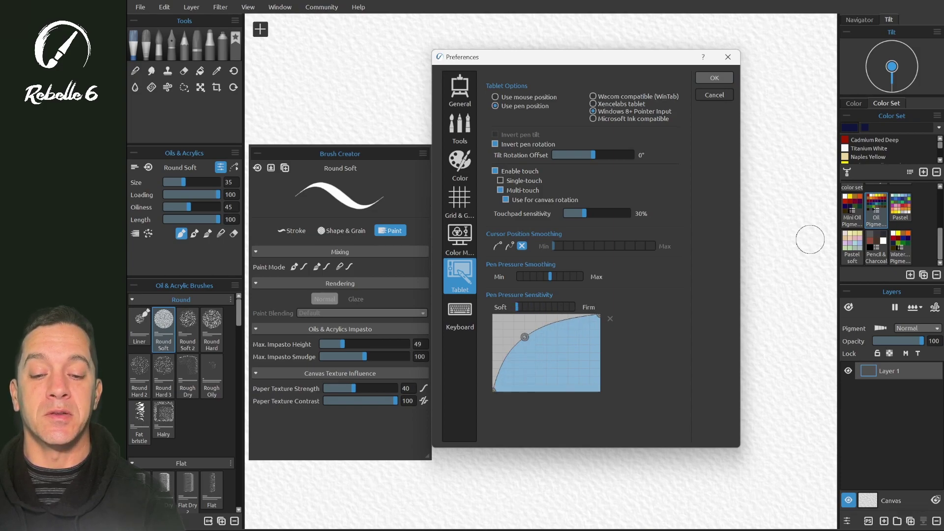
left_click(716, 77)
Set the Round Soft brush's size Pen Pressure to 0 and paint a test stroke back and forth across the canvas
left_click(296, 231)
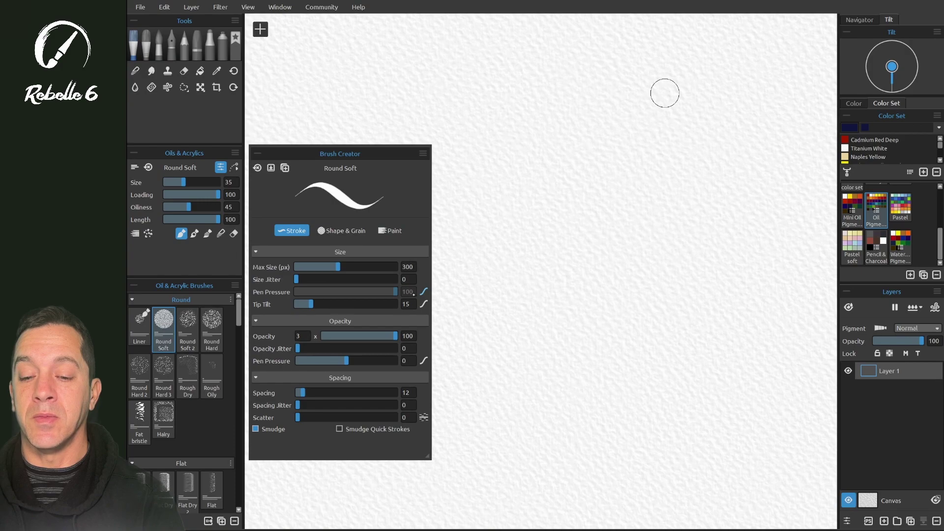
left_click(423, 292)
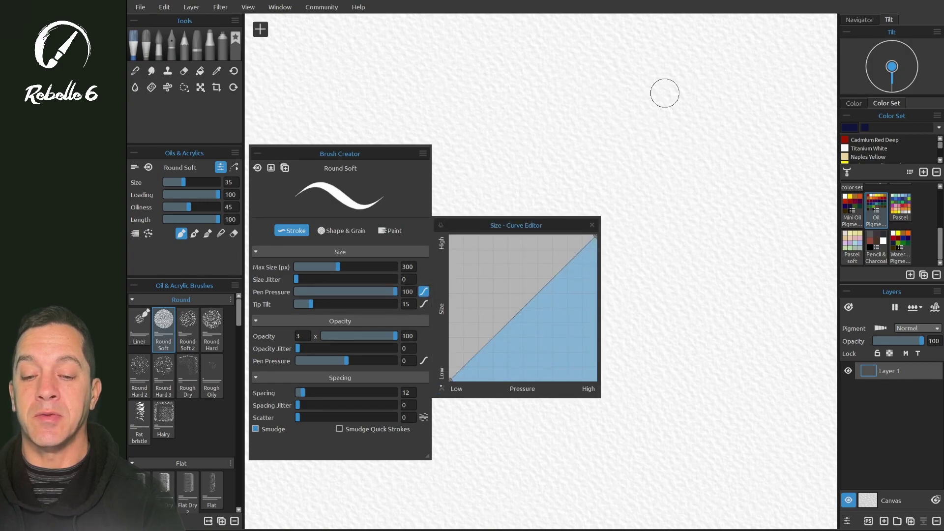
left_click_drag(394, 291, 351, 292)
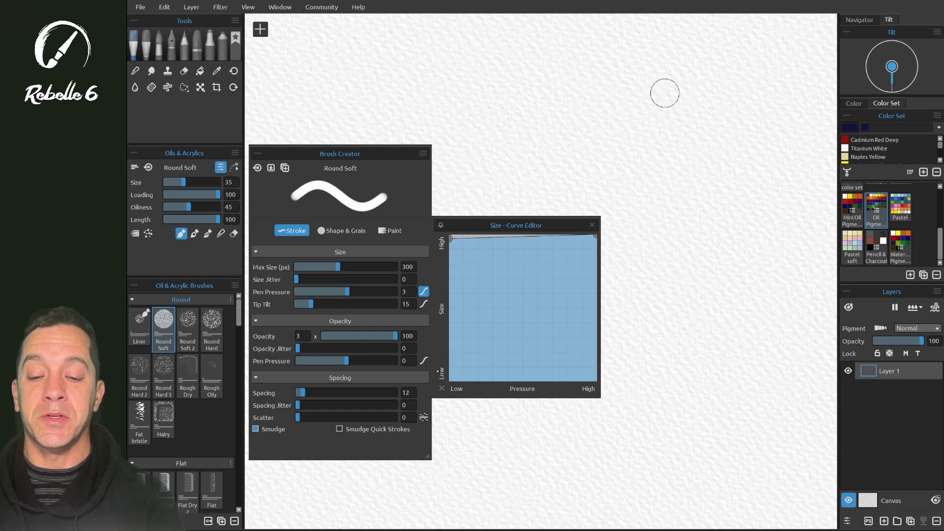
left_click_drag(406, 292, 400, 292)
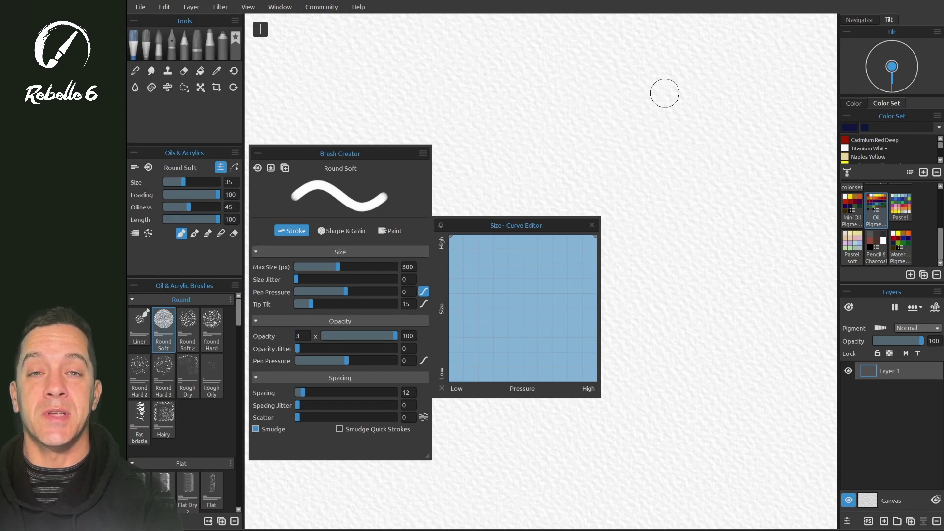
left_click(594, 215)
left_click_drag(495, 208, 585, 204)
mouse_move(669, 196)
left_mouse_down()
mouse_move(813, 183)
mouse_move(769, 216)
mouse_move(705, 238)
mouse_move(475, 293)
left_mouse_up()
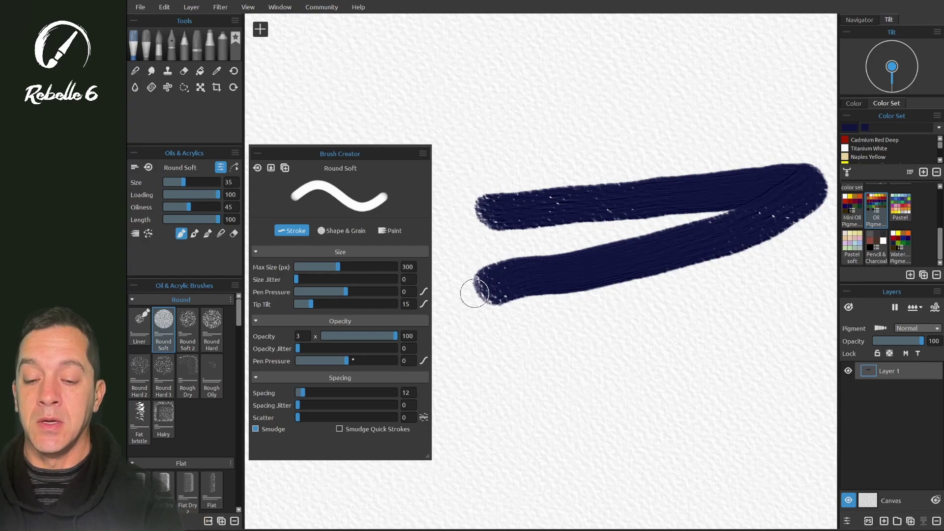
Set the brush's opacity Pen Pressure to 100 and replace the test stroke with three horizontal strokes going from light to heavy pressure
left_click_drag(347, 361, 395, 360)
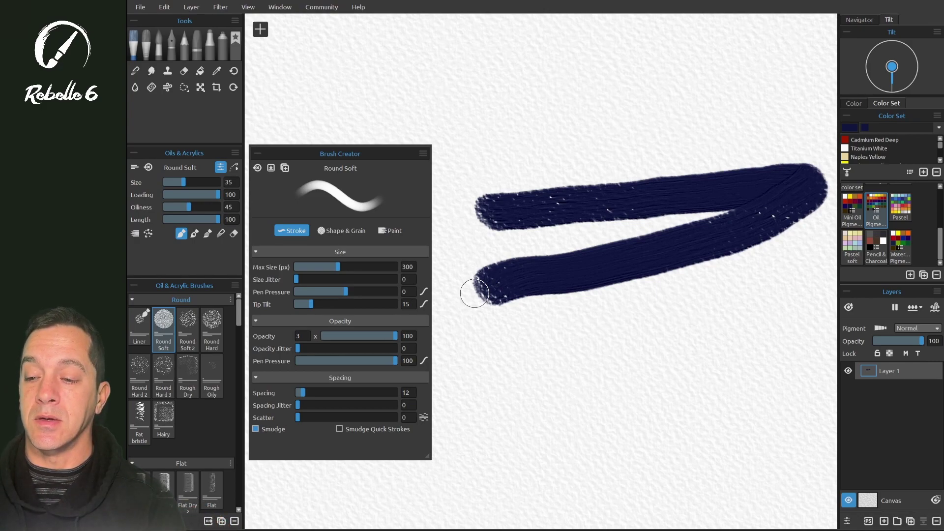
key("ctrl+z")
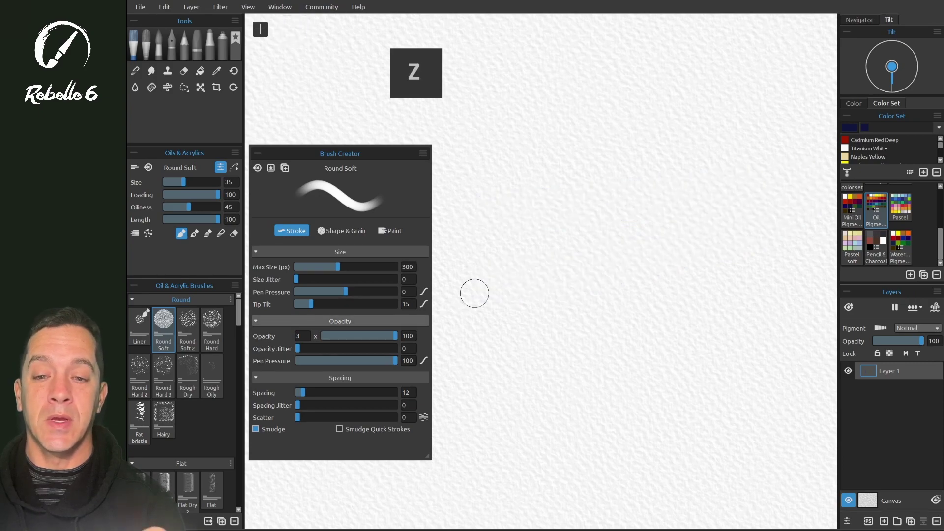
left_click_drag(488, 151, 787, 152)
left_click_drag(485, 205, 793, 206)
left_click_drag(480, 260, 816, 250)
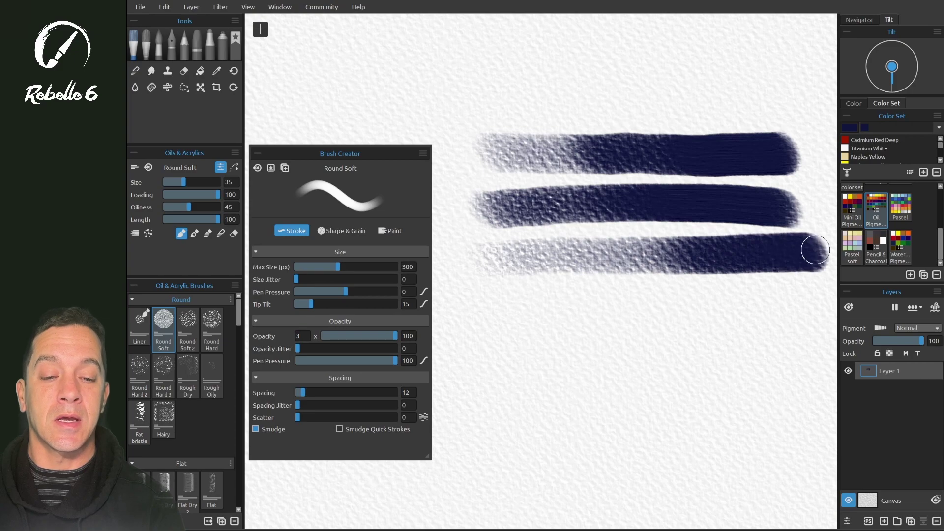
Set the tablet's Pen Pressure Sensitivity to the firmest value in the preferences and apply it
left_click(164, 7)
left_click(218, 315)
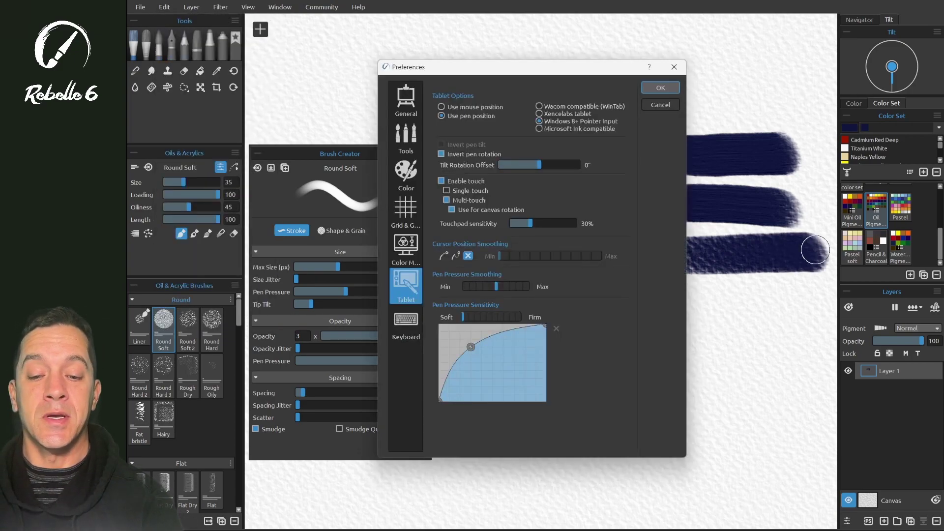
left_click_drag(499, 317, 529, 317)
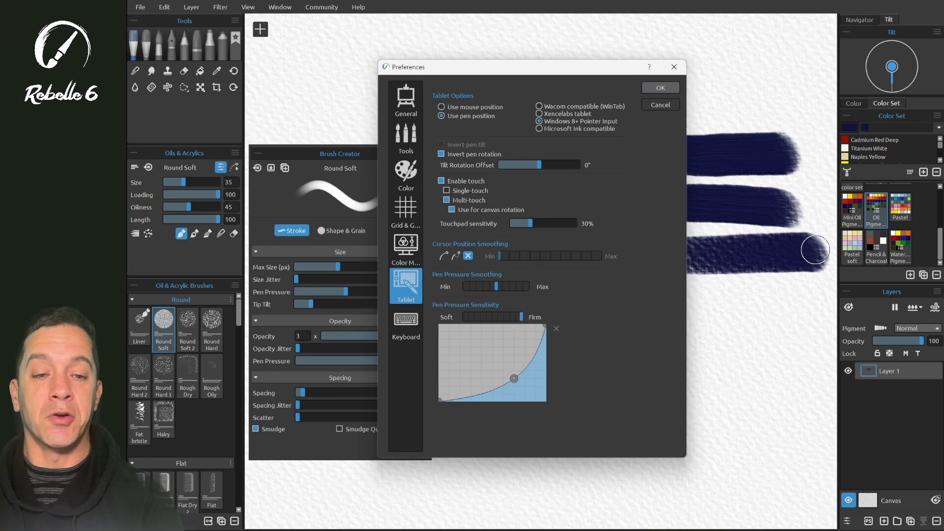
left_click(661, 88)
Paint three more horizontal pressure strokes and a loop around their light ends, and undo all the strokes on the canvas
left_click_drag(481, 323, 784, 312)
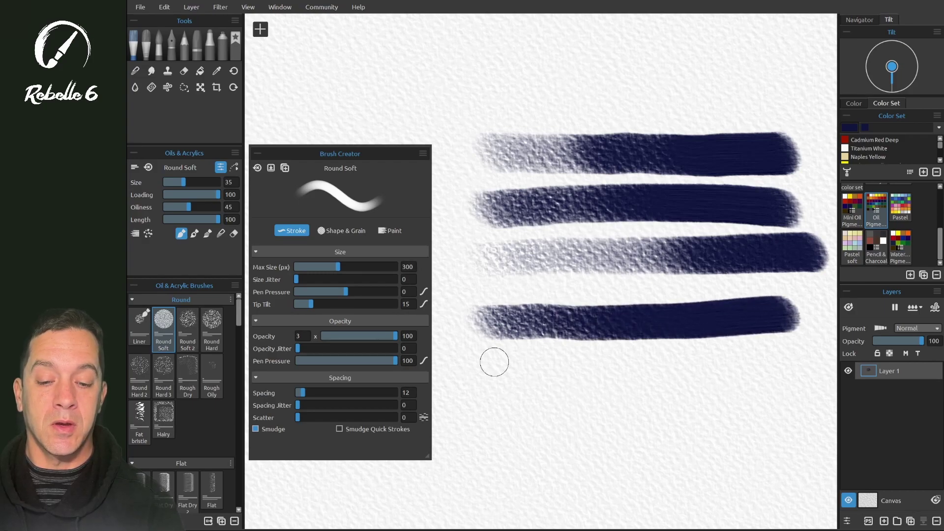
mouse_move(484, 377)
left_mouse_down()
mouse_move(575, 368)
mouse_move(819, 370)
left_mouse_up()
left_click_drag(484, 427, 790, 413)
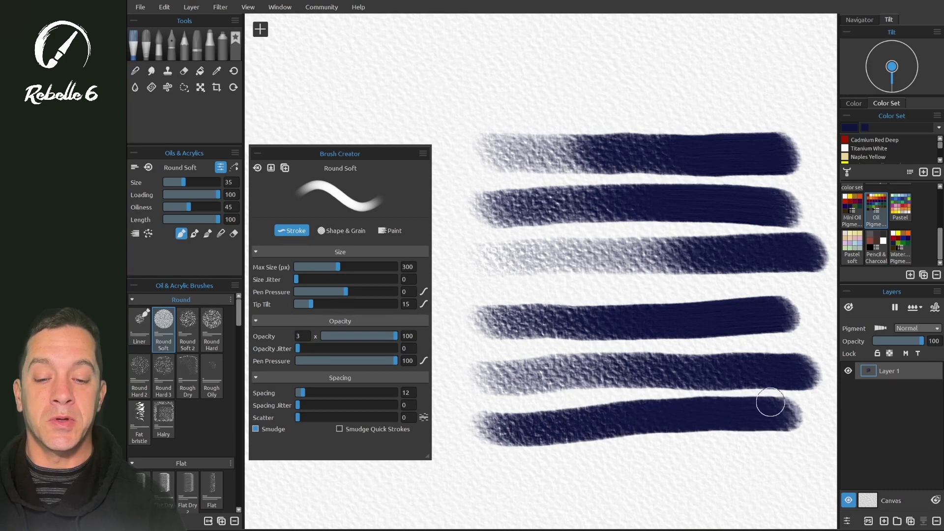
mouse_move(487, 388)
left_mouse_down()
mouse_move(445, 442)
mouse_move(615, 374)
mouse_move(435, 393)
mouse_move(601, 303)
mouse_move(512, 449)
left_mouse_up()
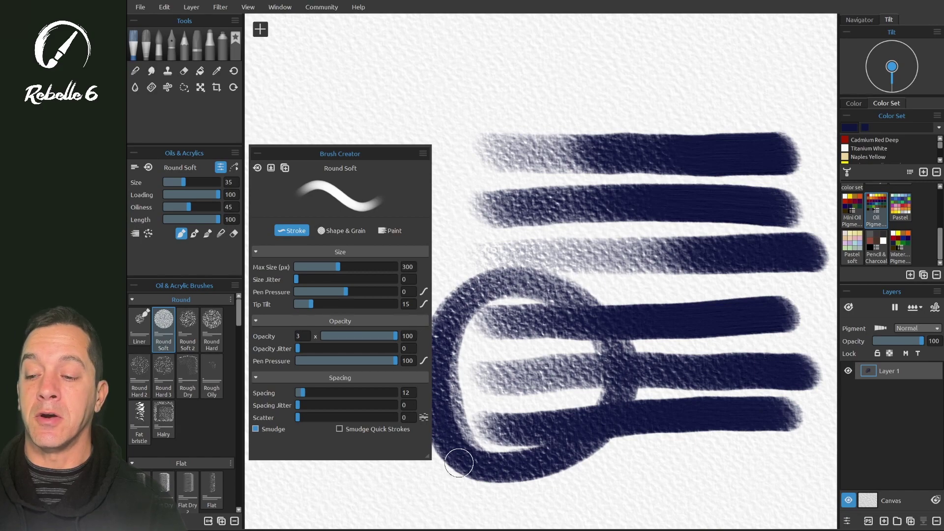
key("ctrl+z")
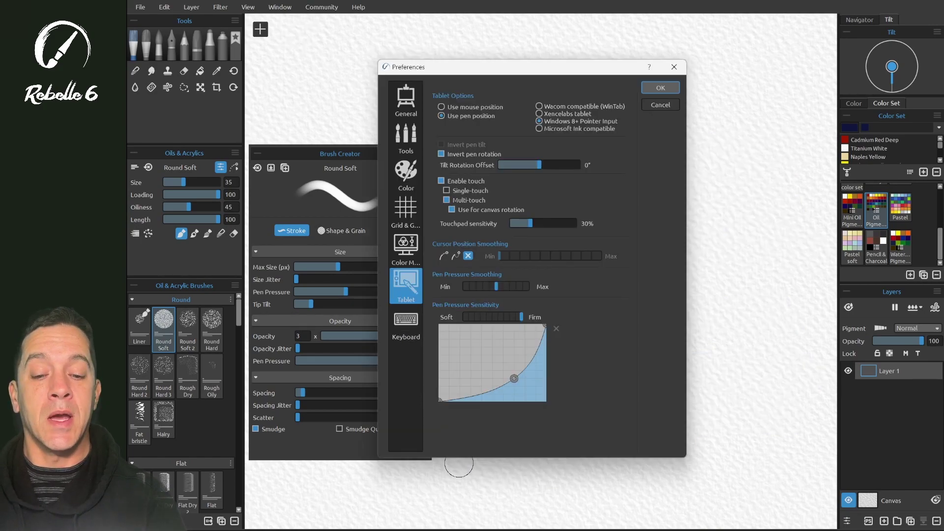
Try a Pen Pressure Sensitivity near the Soft end, look over the Tools preferences, and close the dialog without applying
left_click_drag(504, 316, 473, 320)
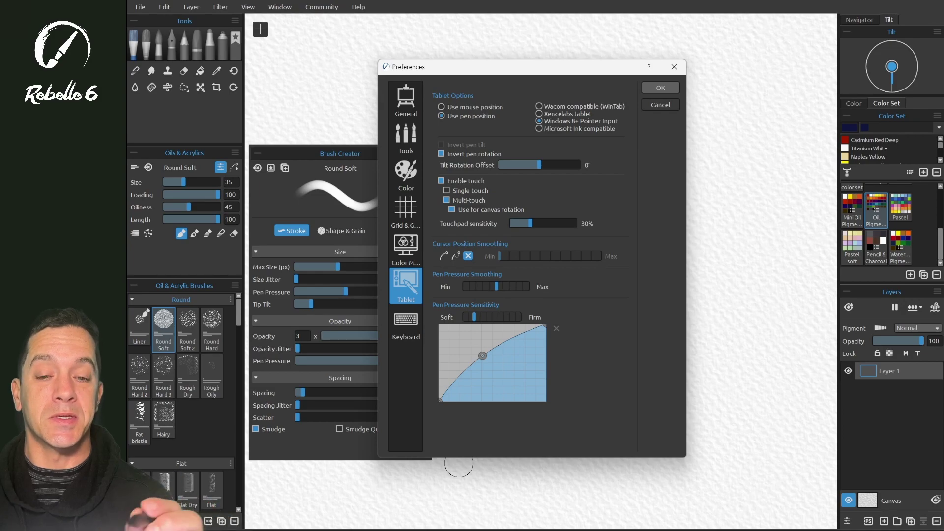
left_click(406, 138)
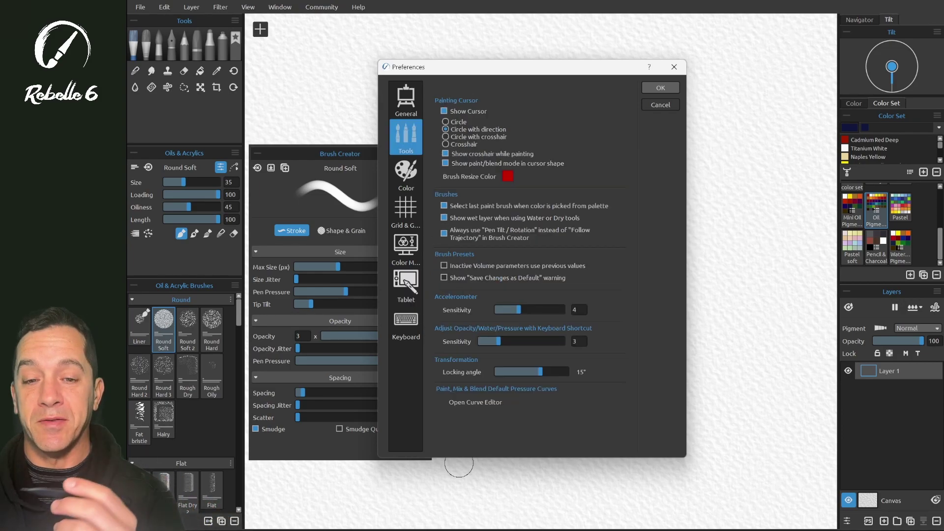
left_click(674, 67)
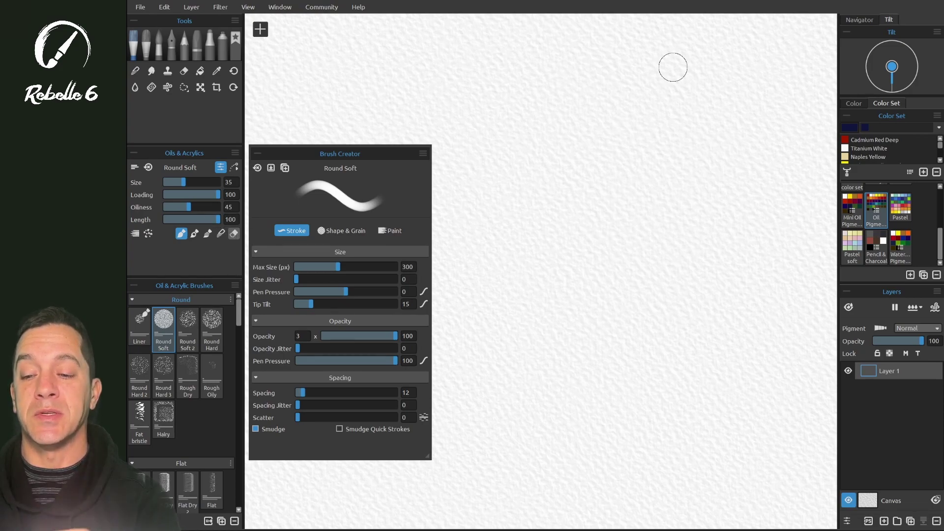
Open the default pressure curves, try pulling a middle point of the Other Tools Blend curve down, and close both dialogs without applying
left_click(165, 7)
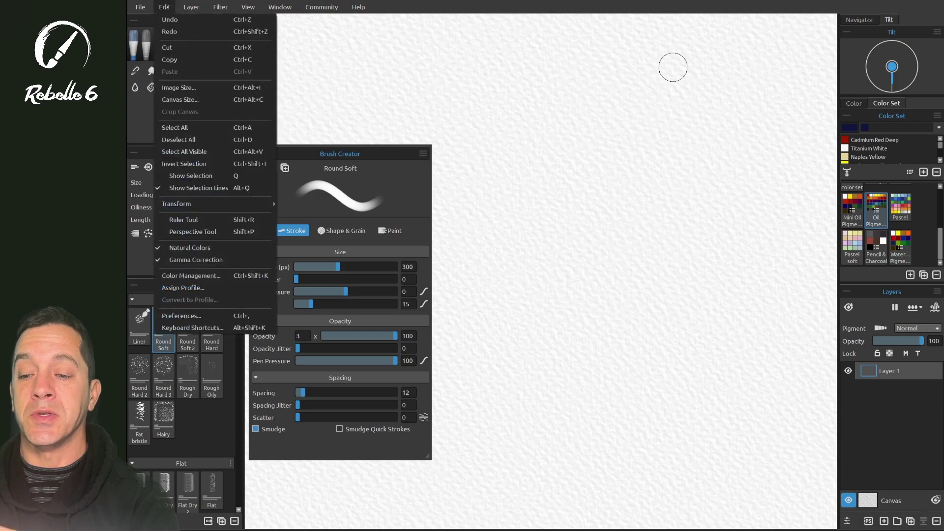
left_click(187, 316)
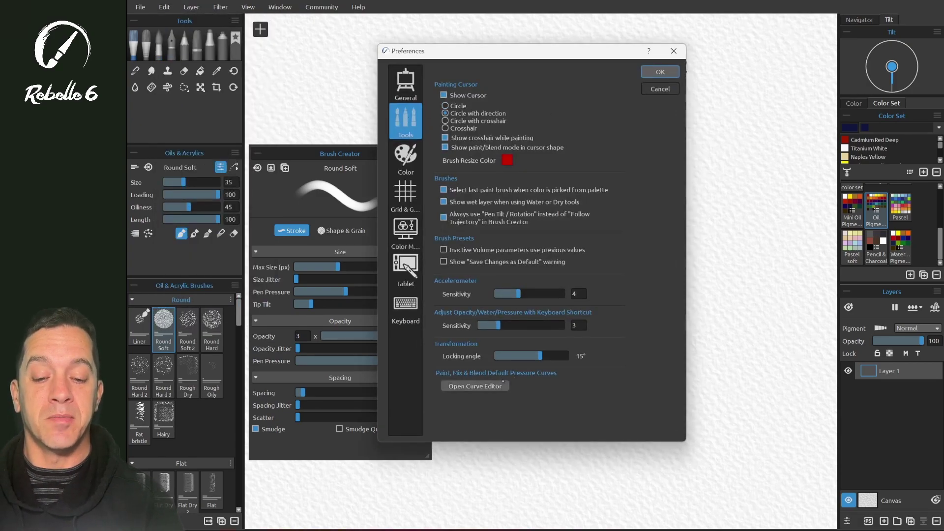
left_click(482, 387)
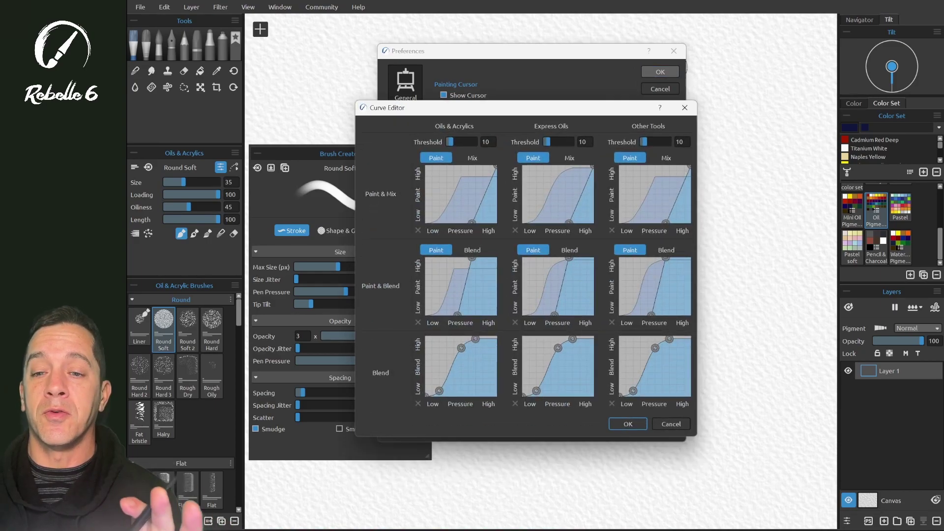
left_click_drag(661, 345, 655, 385)
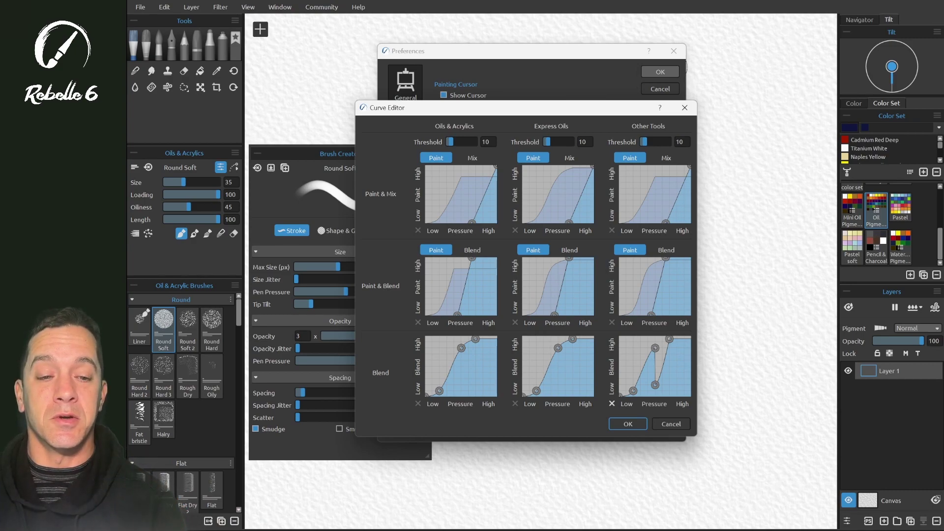
left_click(685, 108)
left_click(673, 51)
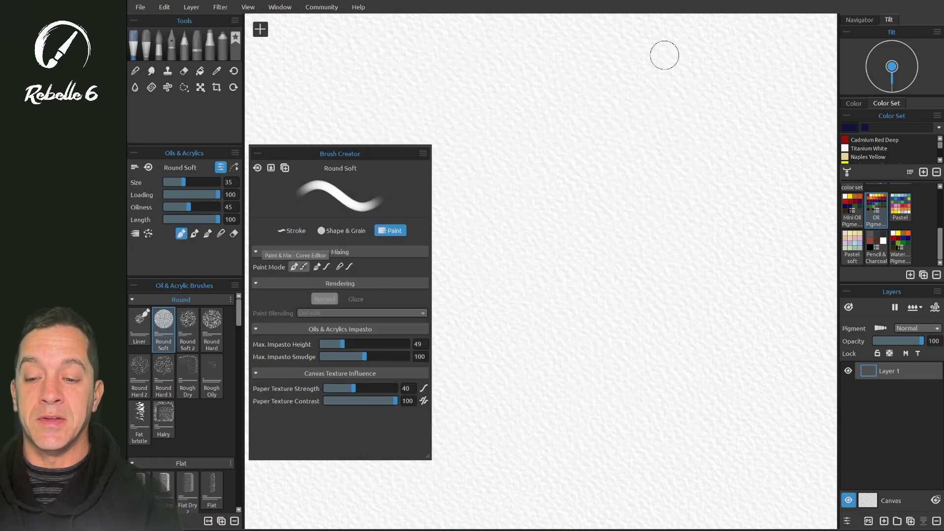
Try adding extra points to the Round Soft brush's Paint & Mix paint curve, reset the curve, and close its editor
left_click(297, 266)
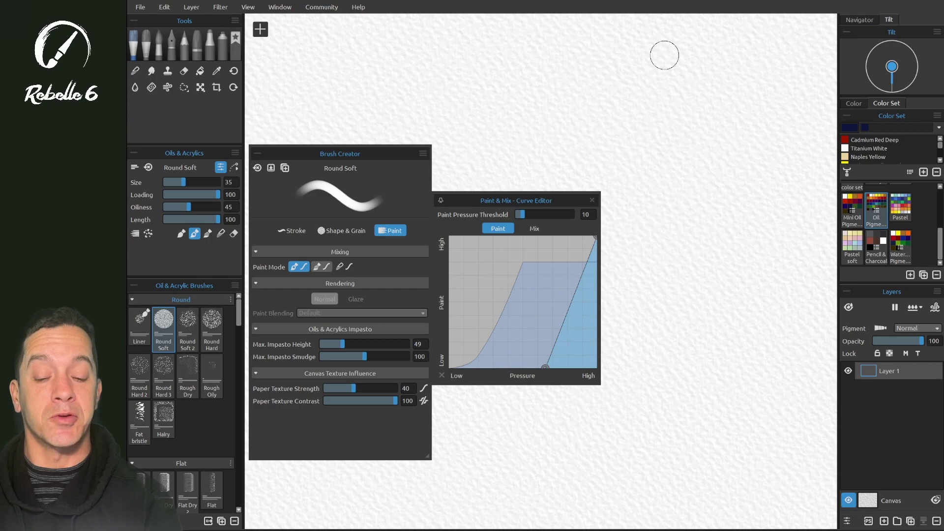
left_click(497, 305)
left_click(514, 268)
left_click(551, 263)
left_click_drag(553, 260, 557, 254)
left_click(555, 319)
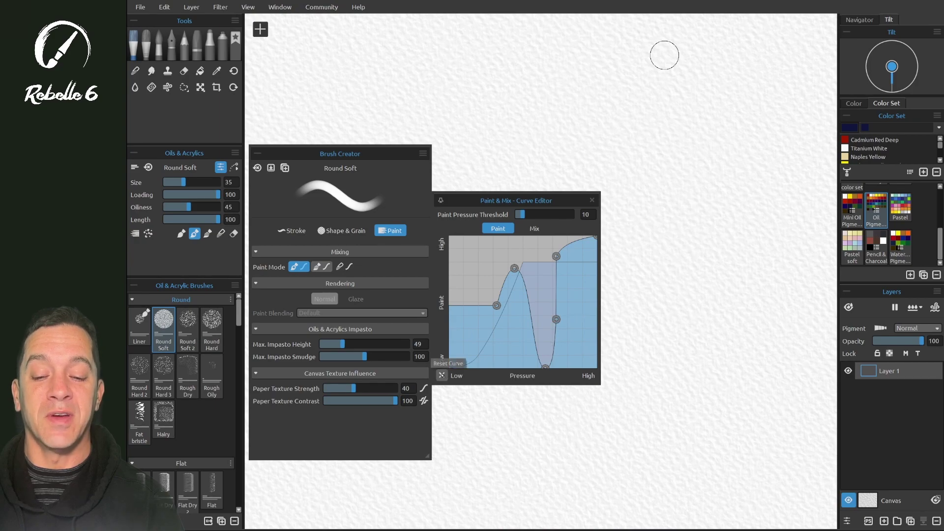
left_click(441, 375)
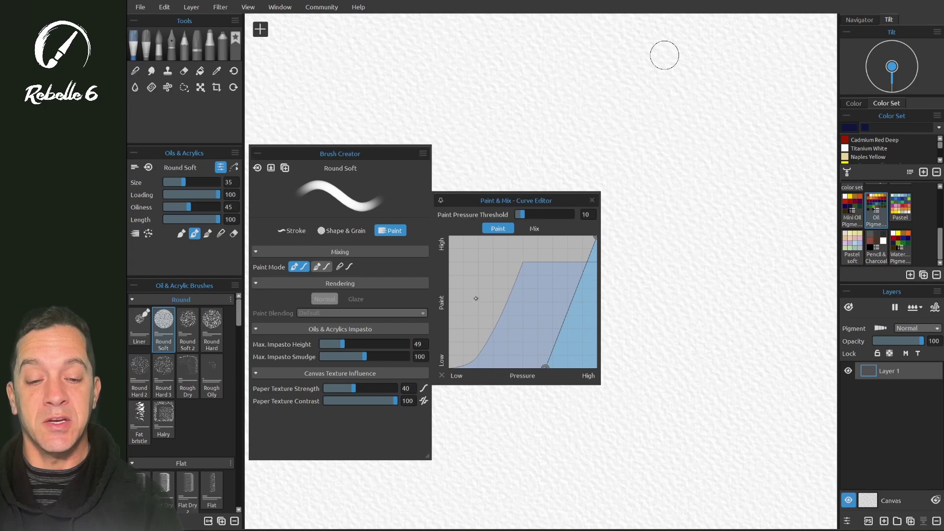
left_click(592, 200)
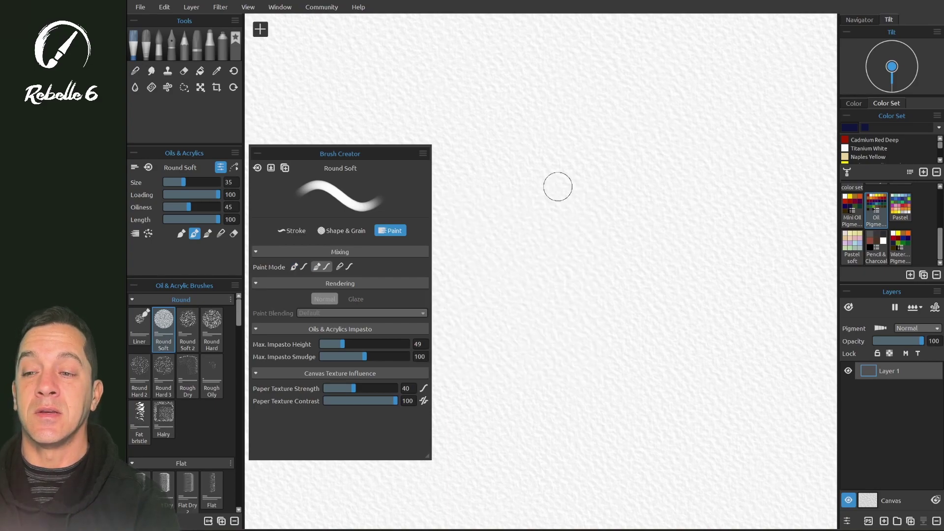
Open the Curve Editor for the default Paint, Mix & Blend pressure curves in the Tools preferences
left_click(165, 7)
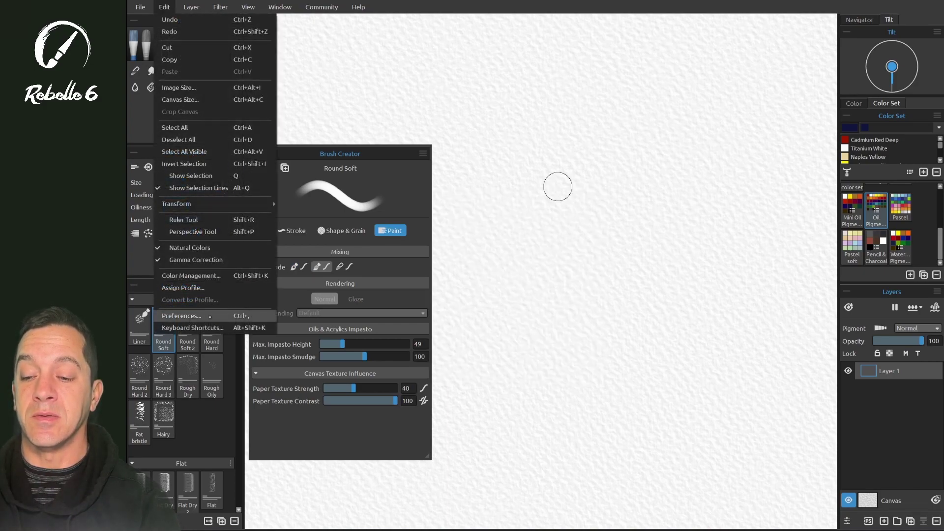
left_click(210, 316)
left_click(475, 386)
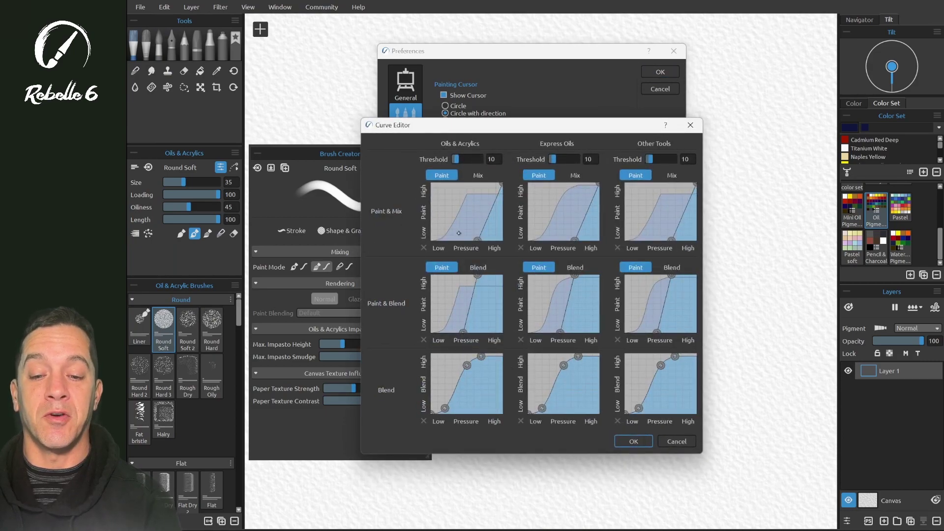
Try raising the Oils & Acrylics Paint & Mix paint curve, reset it, and view the Mix and Blend curves
left_click_drag(478, 236, 463, 209)
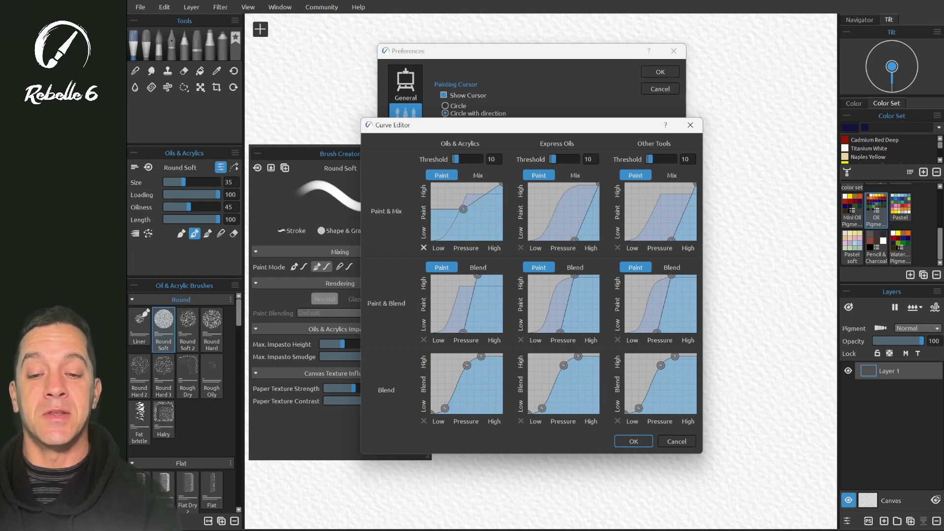
left_click(423, 247)
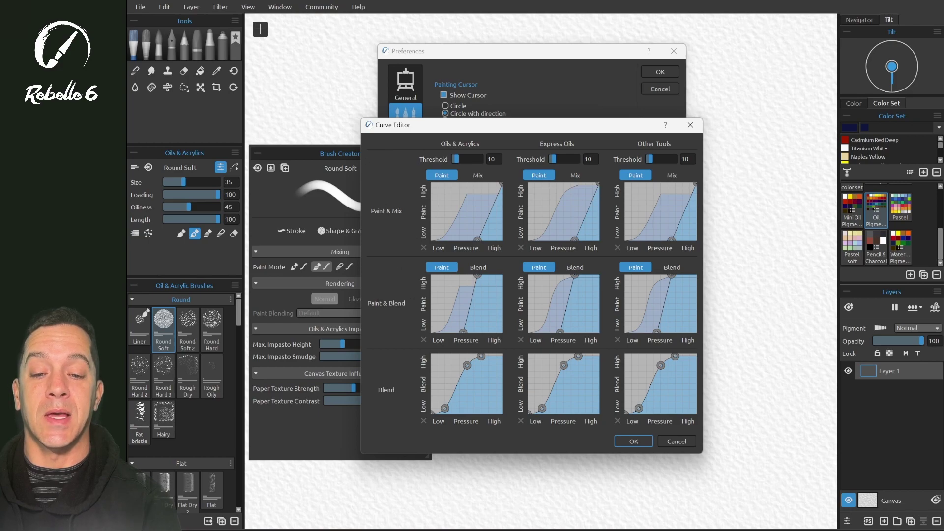
left_click(478, 175)
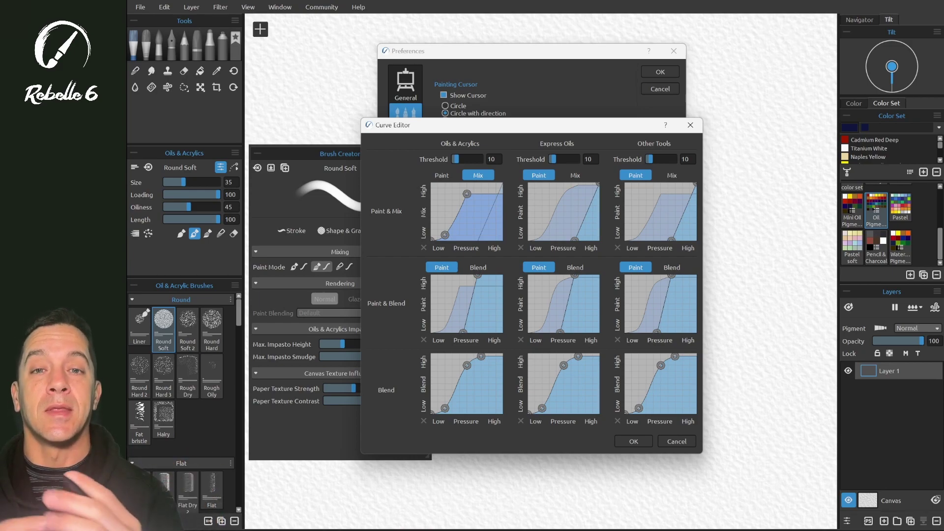
left_click(469, 268)
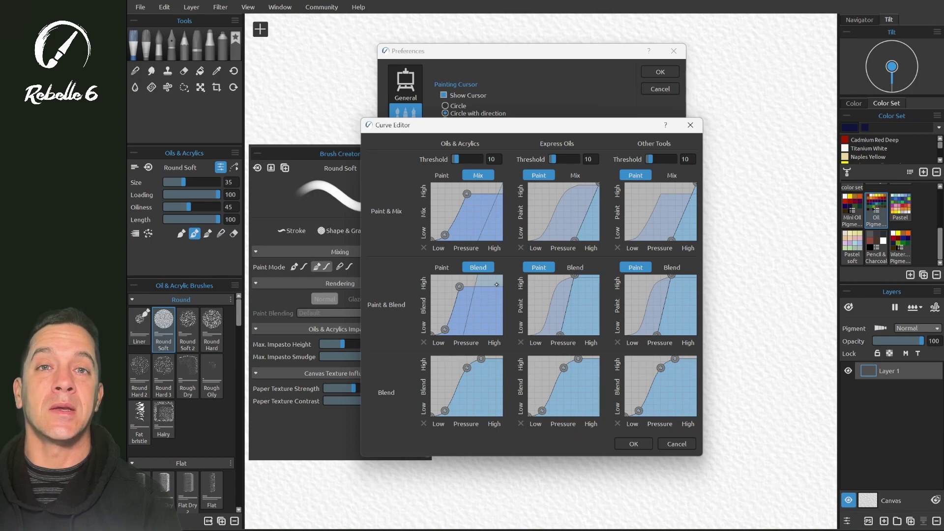
left_click(441, 267)
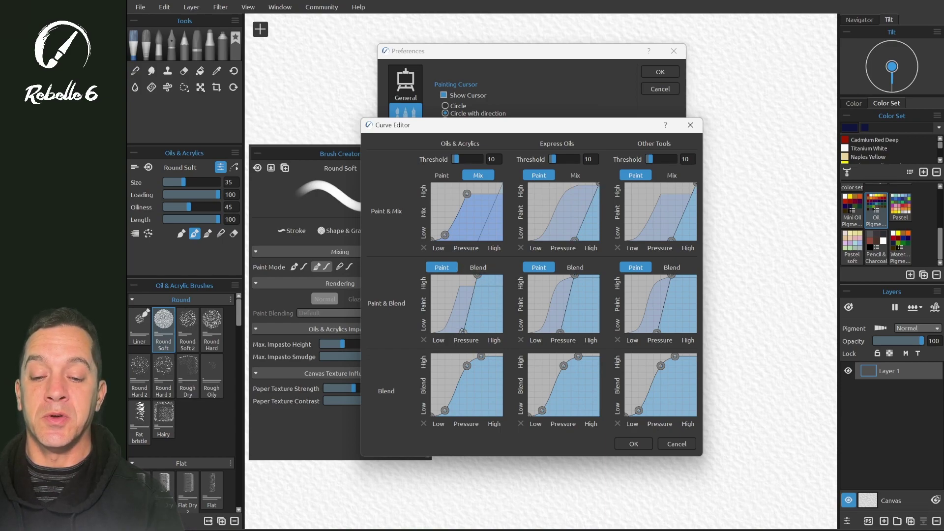
Shift the Oils & Acrylics Paint & Blend paint curve toward higher pressure, apply it, and paint a short diagonal test stroke
left_click_drag(461, 331, 471, 332)
left_click_drag(477, 277, 490, 277)
left_click_drag(471, 332, 471, 328)
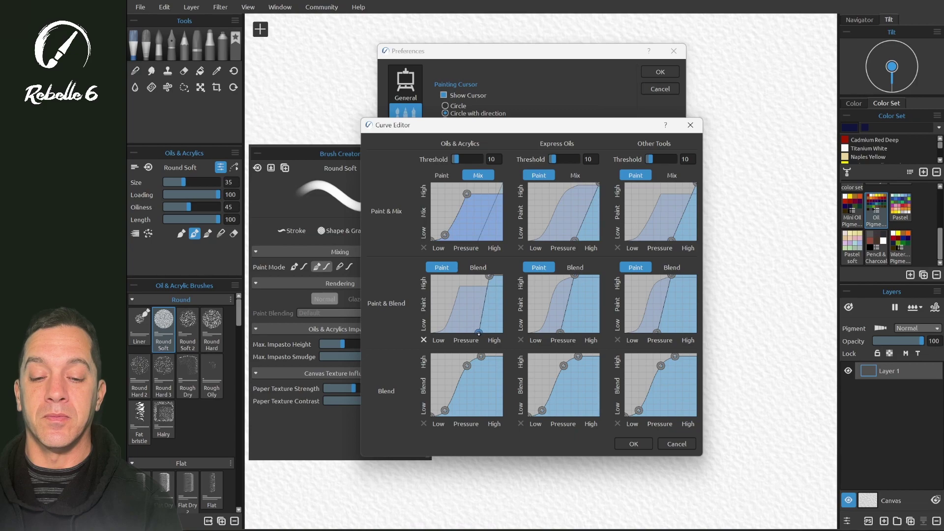
left_click(633, 444)
left_click(661, 72)
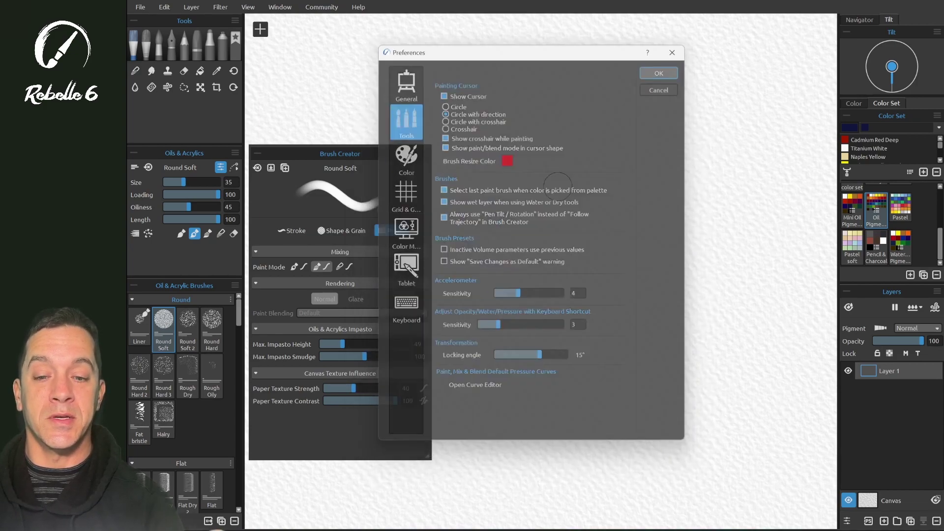
key("ctrl+z")
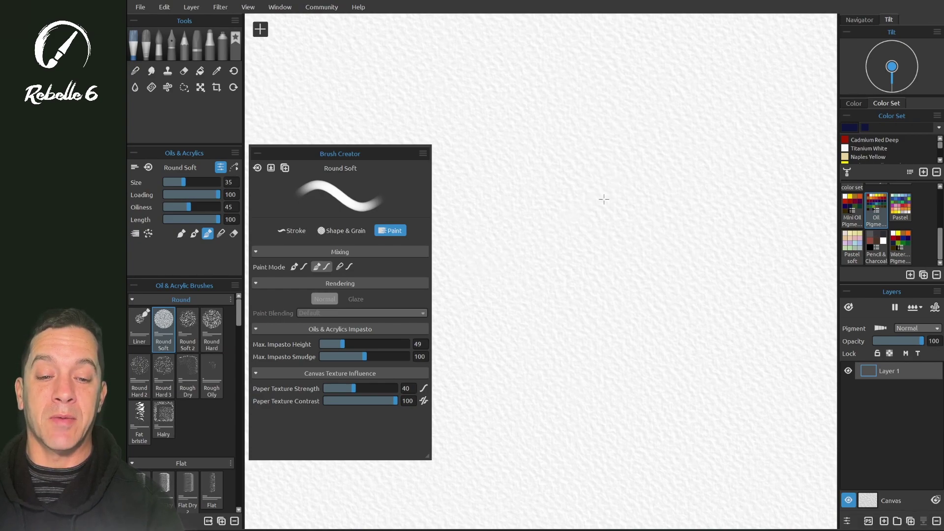
left_click_drag(638, 177, 731, 120)
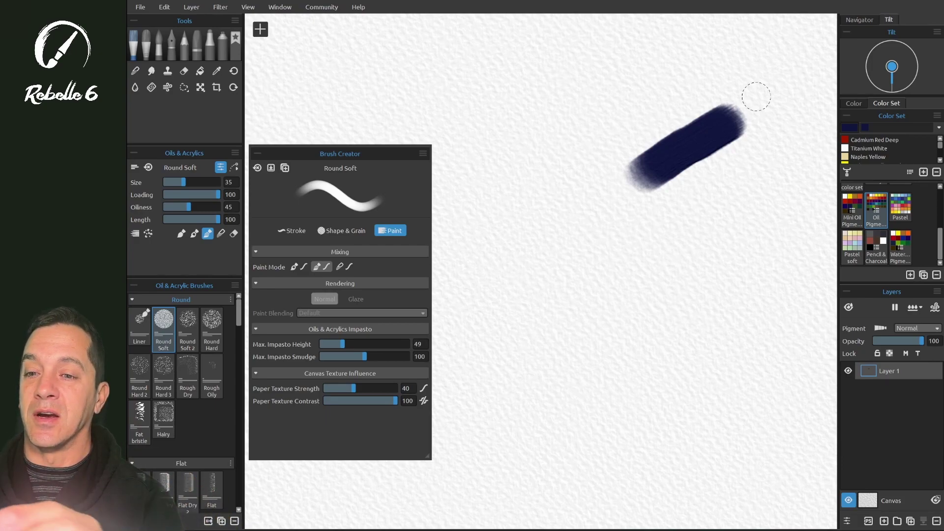
Reopen the default pressure curves and move the lower point of the Oils & Acrylics Paint & Blend paint curve to lowest pressure at about half height
key("alt+e")
key("Up")
key("Up")
key("Return")
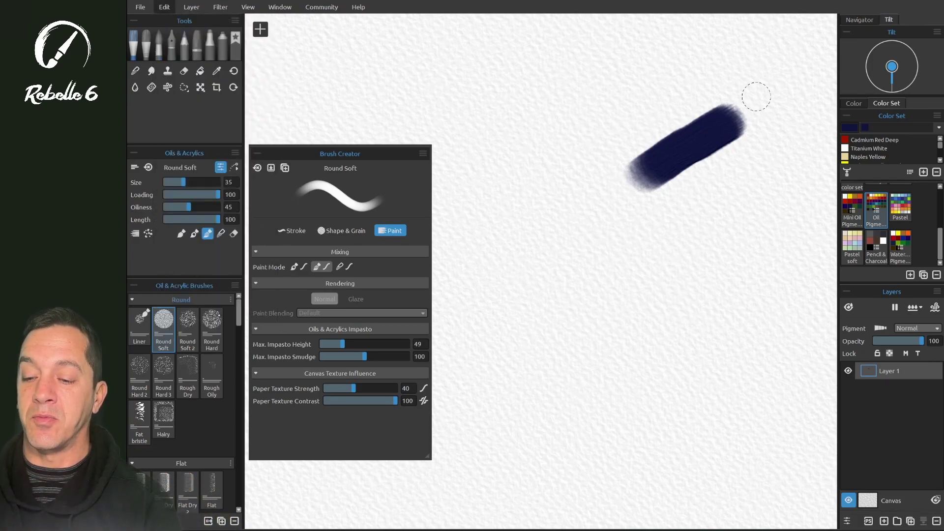
key("shift+Tab")
key("Return")
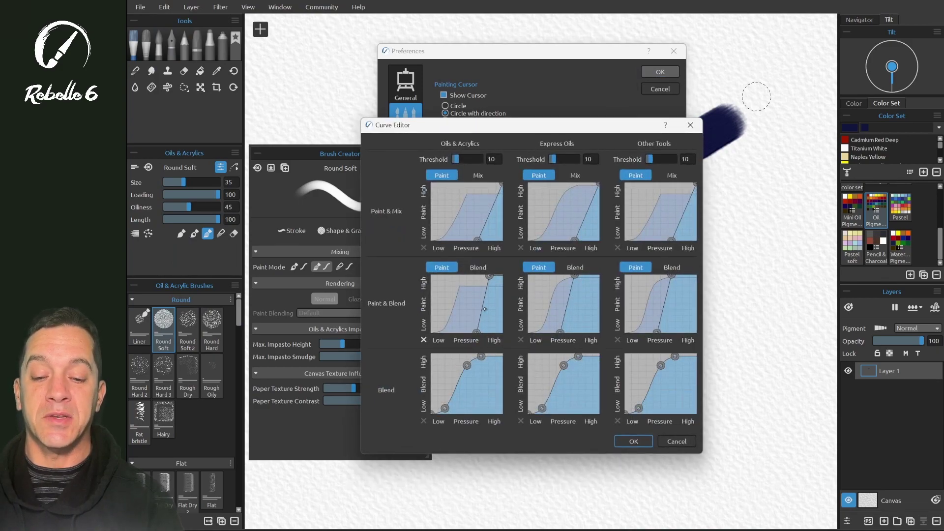
left_click_drag(477, 332, 429, 305)
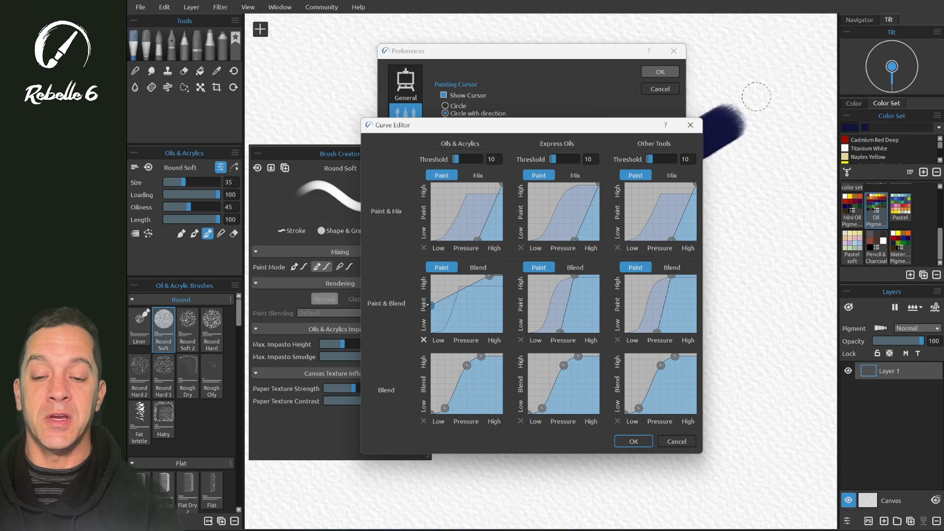
Shift both points of the Oils & Acrylics Paint & Blend blend curve toward higher pressure and apply the preferences
left_click(478, 267)
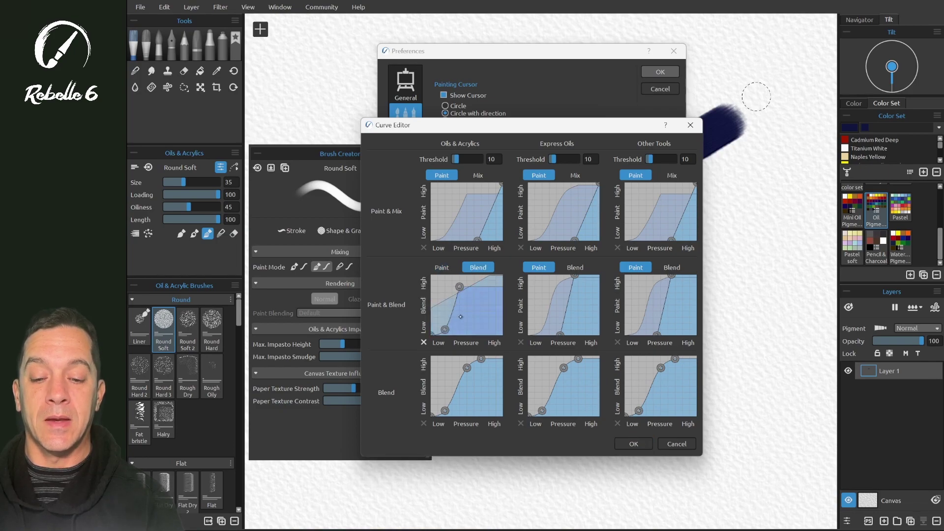
left_click_drag(459, 287, 486, 287)
left_click_drag(445, 330, 470, 326)
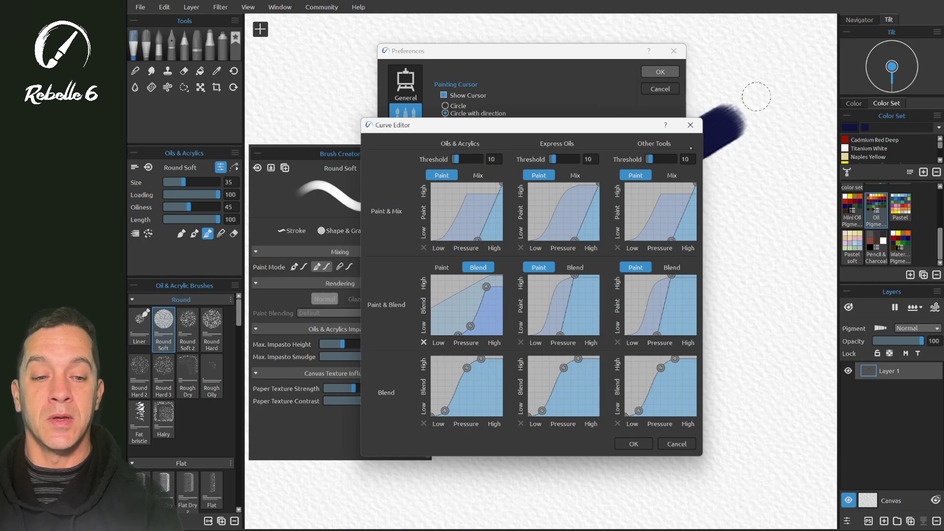
left_click(640, 438)
left_click(671, 71)
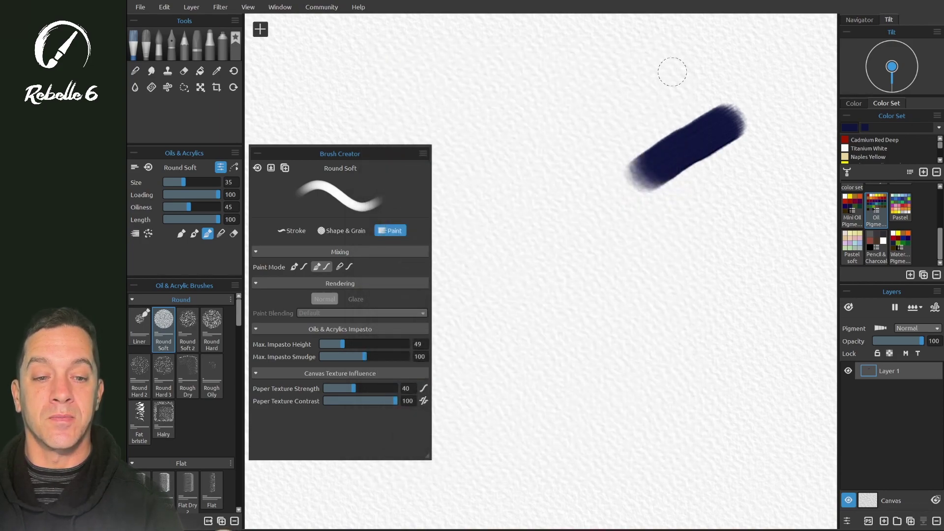
Paint three long diagonal test strokes below the first one, with loops around their lower ends
left_click_drag(505, 323, 804, 132)
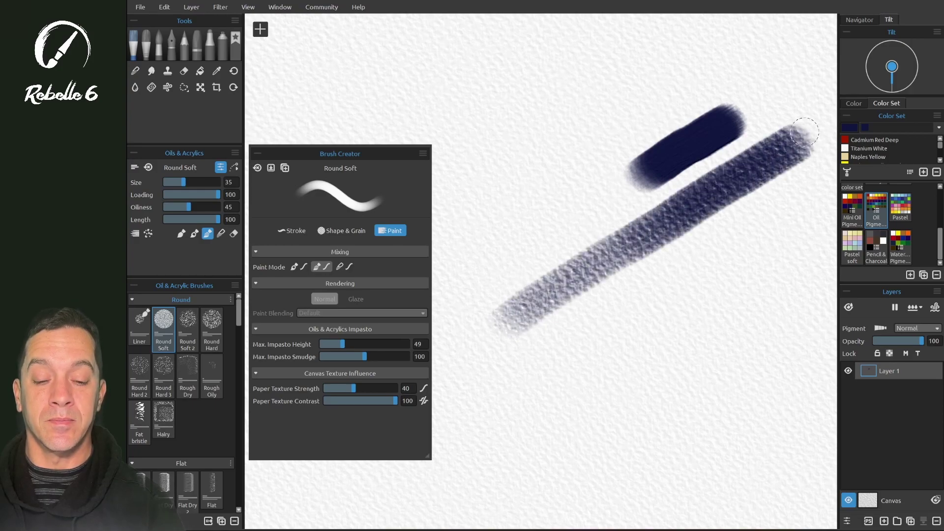
left_click_drag(517, 376, 743, 231)
mouse_move(506, 343)
left_mouse_down()
mouse_move(531, 268)
mouse_move(472, 339)
mouse_move(486, 275)
mouse_move(457, 326)
left_mouse_up()
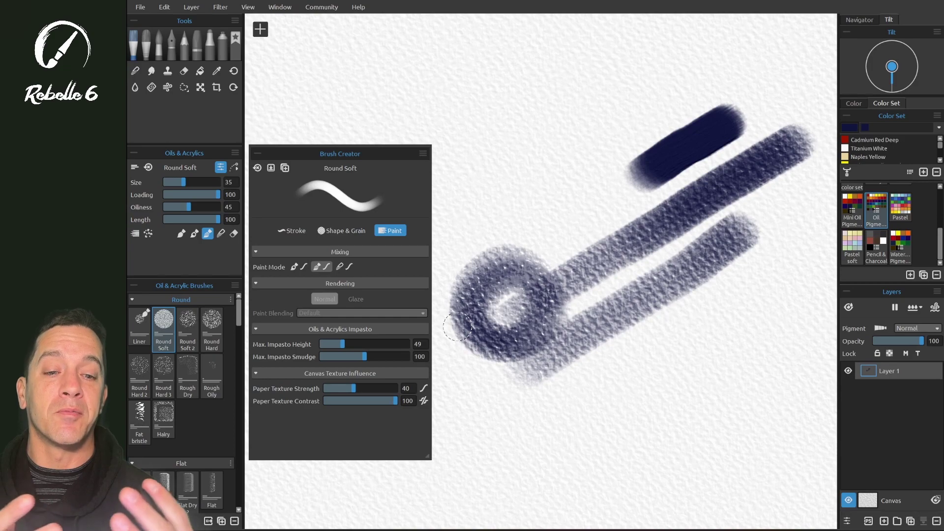
mouse_move(533, 423)
left_mouse_down()
mouse_move(685, 325)
mouse_move(759, 263)
left_mouse_up()
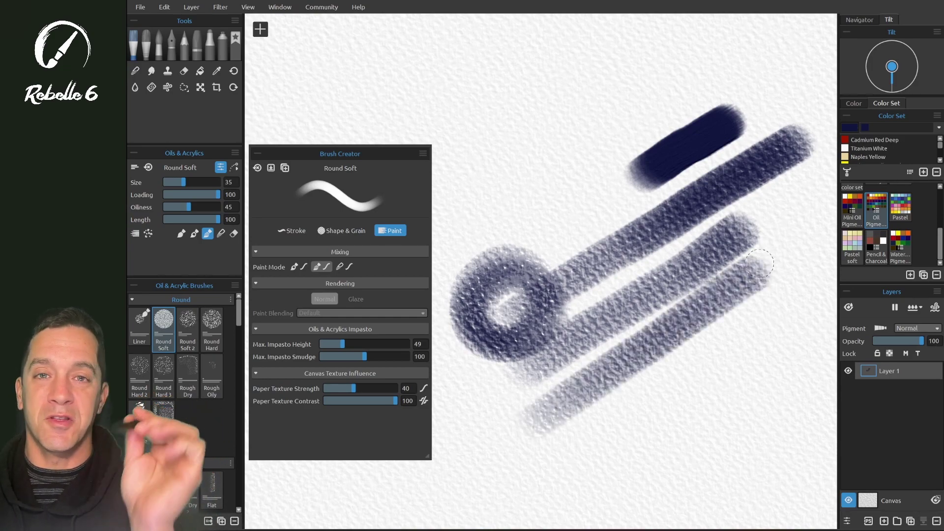
mouse_move(524, 455)
left_mouse_down()
mouse_move(499, 418)
mouse_move(580, 443)
mouse_move(472, 449)
left_mouse_up()
Raise the low-pressure point of the Oils & Acrylics Paint & Blend paint curve to the maximum and apply the preferences
left_click(164, 7)
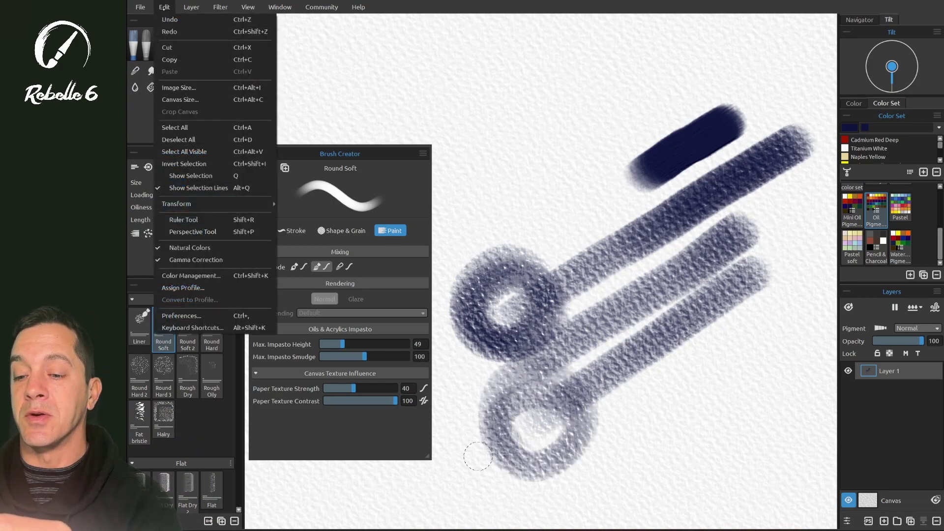
left_click(187, 317)
left_click(482, 386)
left_click_drag(431, 310, 431, 276)
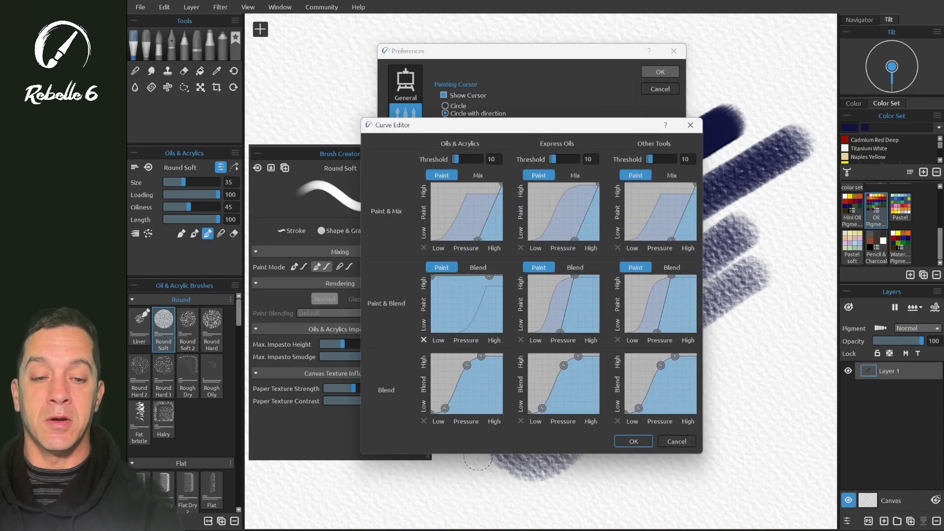
left_click(633, 441)
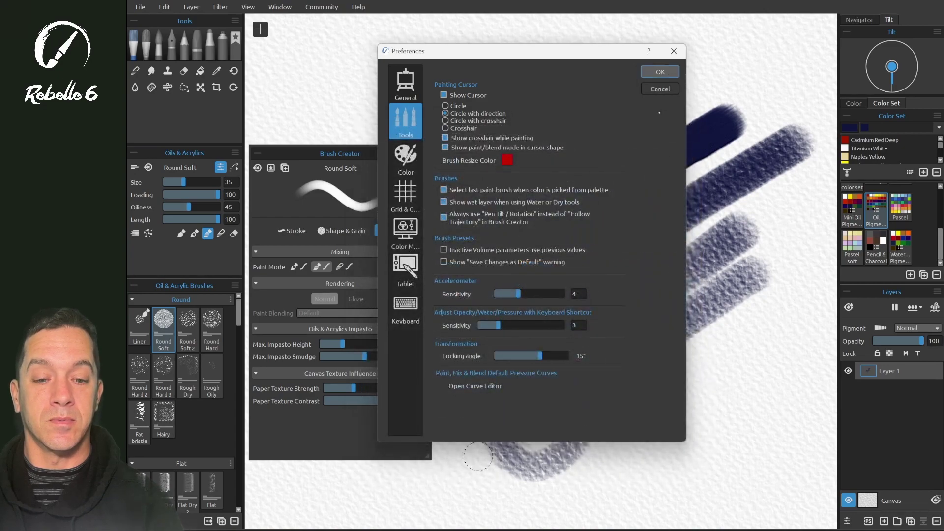
left_click(660, 71)
Paint a ring, a light horizontal stroke and a heavier diagonal stroke as a test, and clear the layer
mouse_move(535, 210)
left_mouse_down()
mouse_move(516, 120)
mouse_move(555, 216)
mouse_move(512, 224)
left_mouse_up()
left_click_drag(479, 74, 649, 67)
left_click_drag(565, 492, 783, 336)
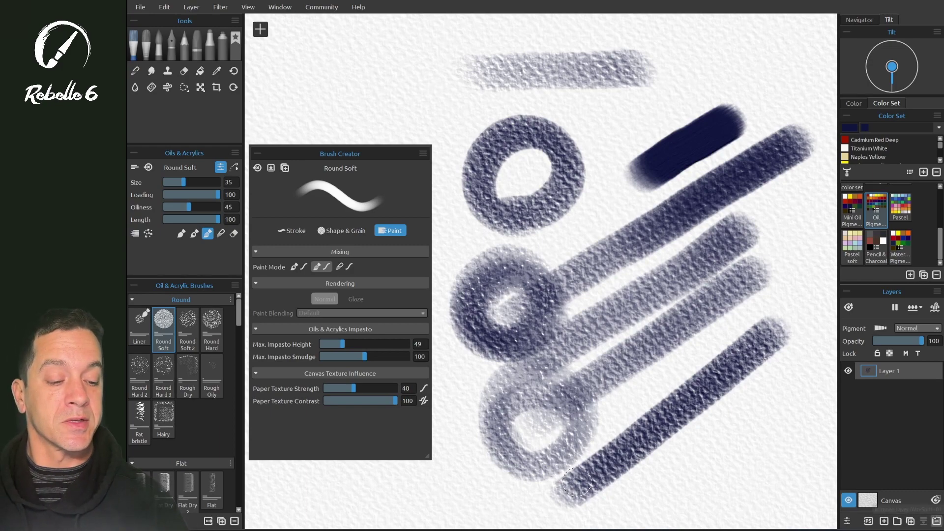
key("Delete")
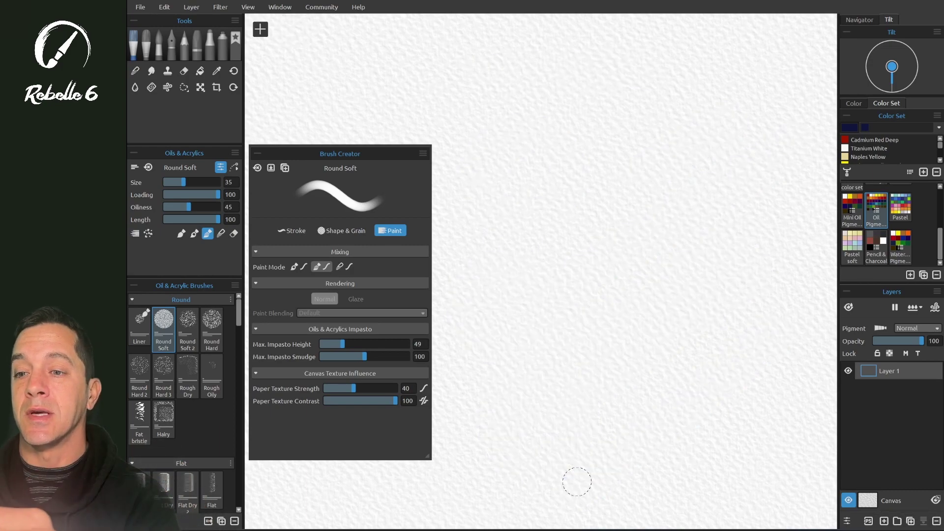
Lower both points of the Oils & Acrylics Paint & Blend paint curve slightly below the maximum in the Curve Editor
key("alt+e")
key("Up")
key("Up")
key("Return")
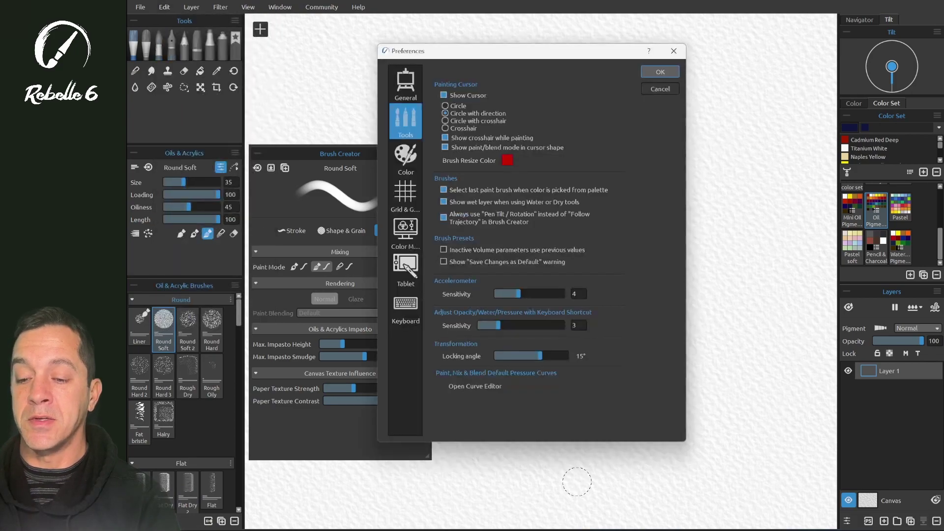
key("Tab")
key("Return")
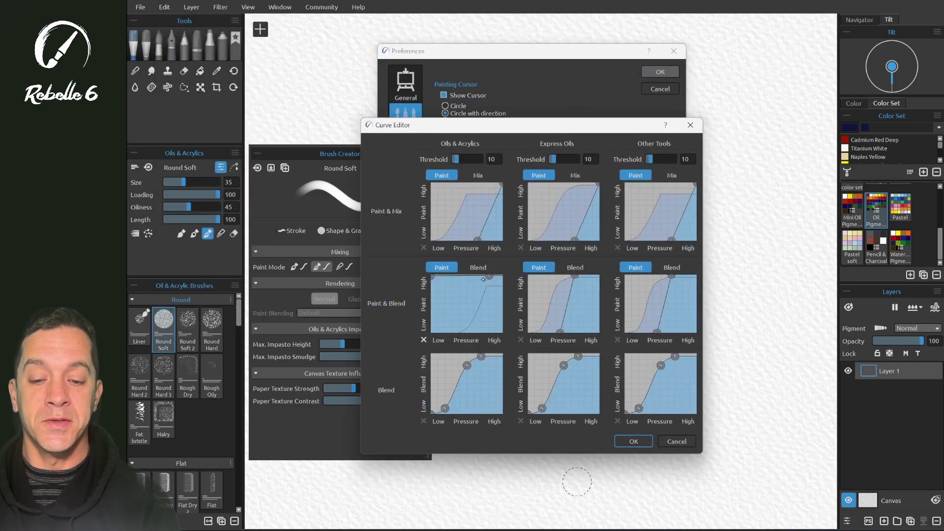
left_click_drag(490, 276, 490, 286)
left_click_drag(432, 275, 435, 292)
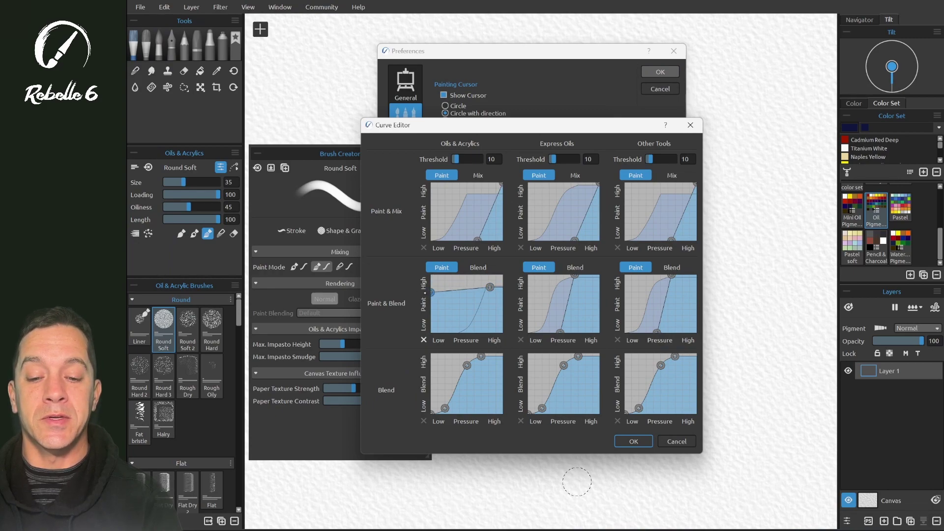
Flatten the Oils & Acrylics Paint & Blend blend curve to zero, leaving one point at the bottom toward higher pressure
left_click(478, 268)
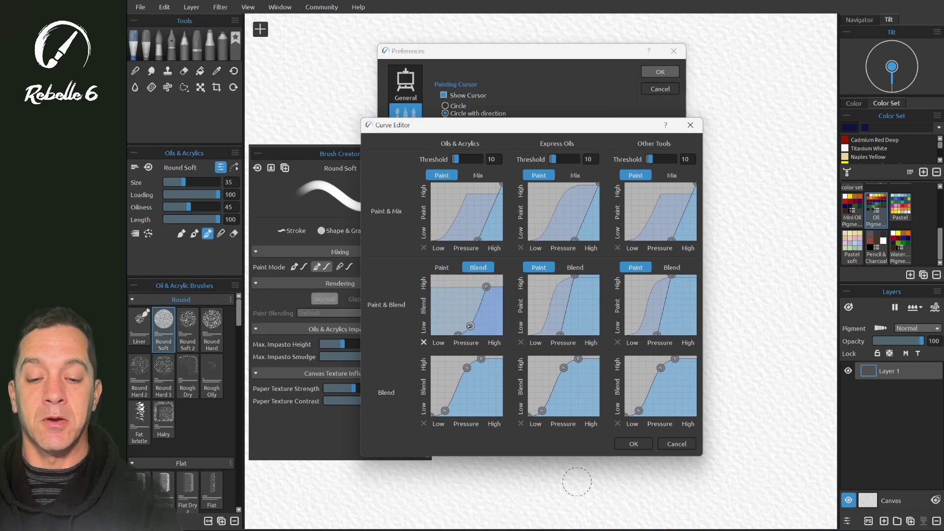
left_click_drag(471, 326, 472, 367)
mouse_move(458, 335)
left_mouse_down()
mouse_move(486, 289)
mouse_move(485, 346)
left_mouse_up()
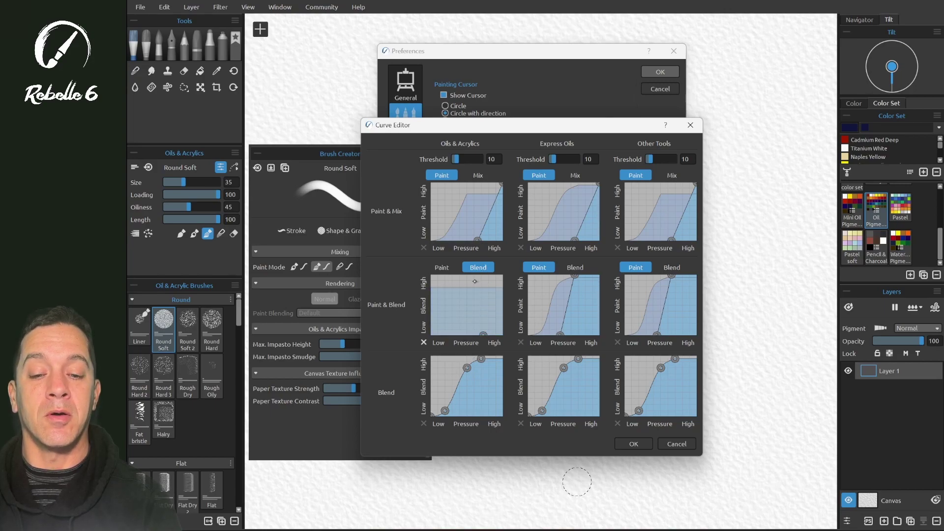
Lower the Oils & Acrylics Paint & Blend paint curve to a constant low level and apply the preferences
left_click(441, 267)
mouse_move(490, 287)
left_mouse_down()
mouse_move(490, 325)
mouse_move(488, 279)
mouse_move(485, 326)
left_mouse_up()
left_click(478, 267)
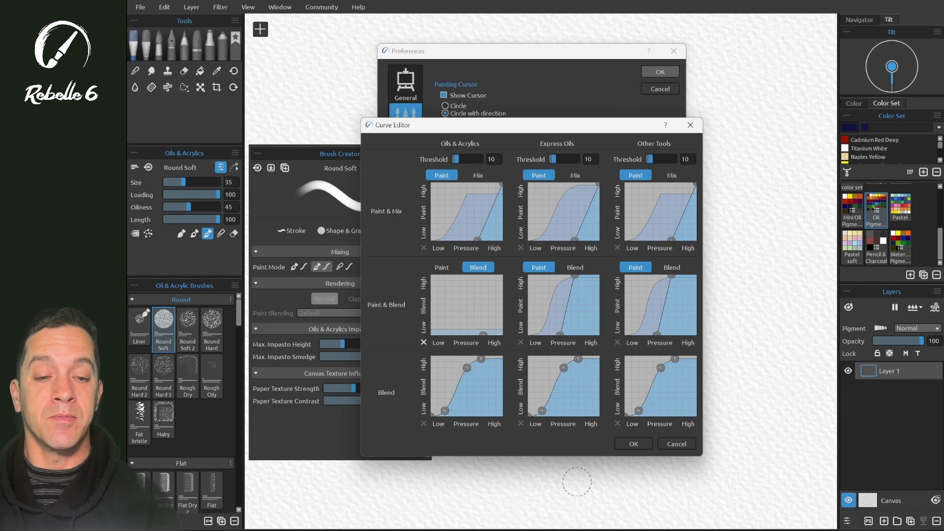
key("Return")
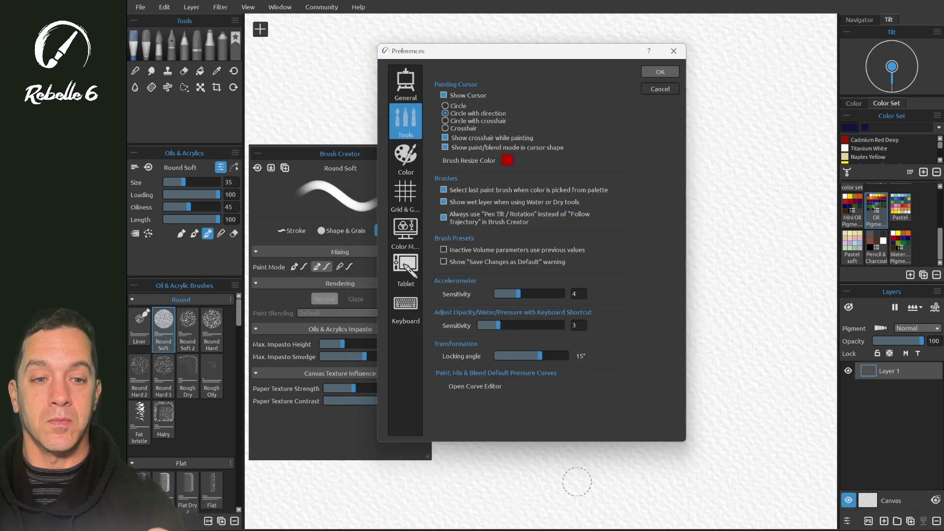
key("Return")
Paint three wide horizontal test strokes one below another across the upper and middle canvas
left_click_drag(481, 198, 813, 202)
left_click_drag(484, 280, 799, 281)
left_click_drag(496, 331, 787, 317)
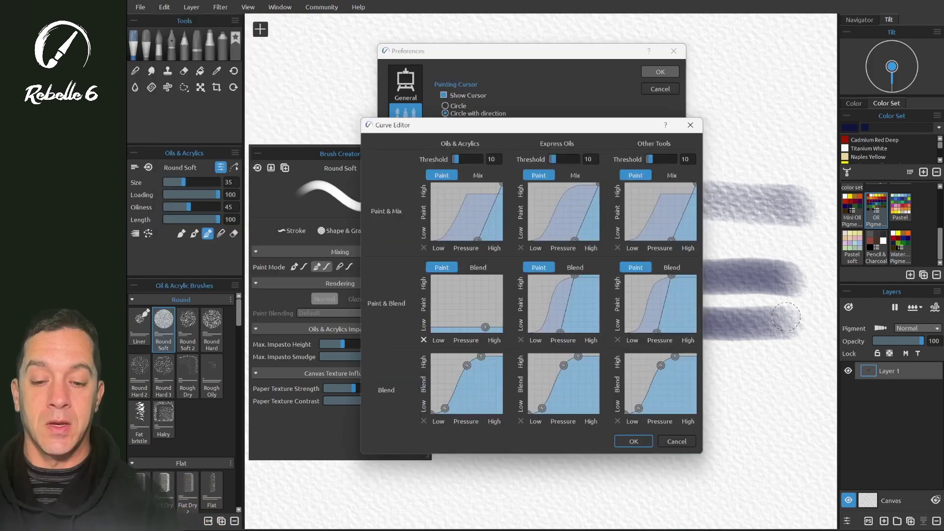
Raise the flat Oils & Acrylics Paint & Blend paint curve almost to the maximum and apply the preferences
left_click_drag(485, 327, 486, 280)
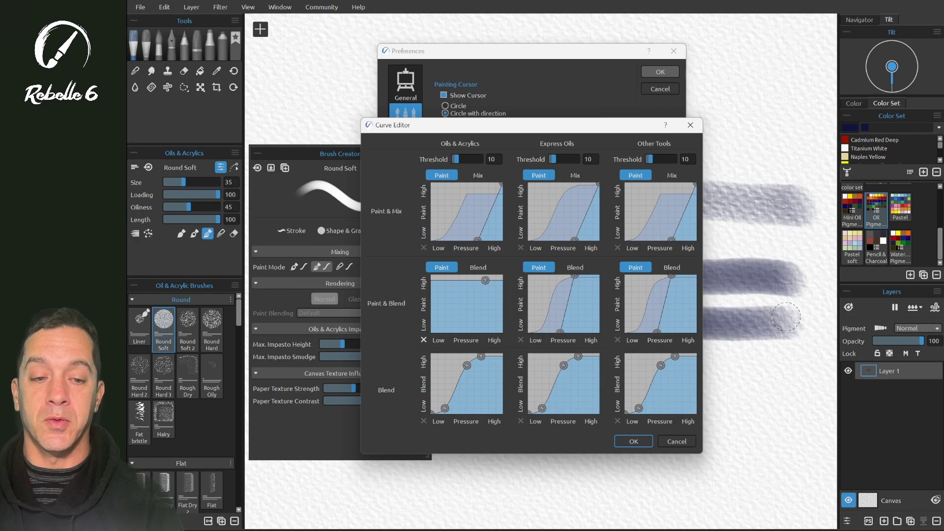
left_click(633, 441)
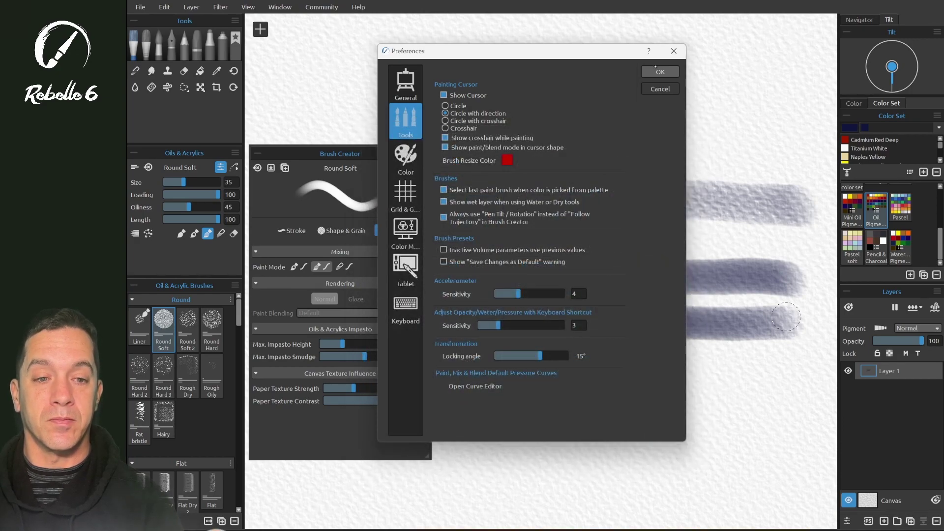
left_click(656, 69)
Paint one horizontal test stroke above the three faint ones and two more below them
left_click_drag(456, 129, 799, 137)
mouse_move(487, 393)
left_mouse_down()
mouse_move(665, 387)
mouse_move(782, 393)
left_mouse_up()
left_click_drag(492, 443, 809, 446)
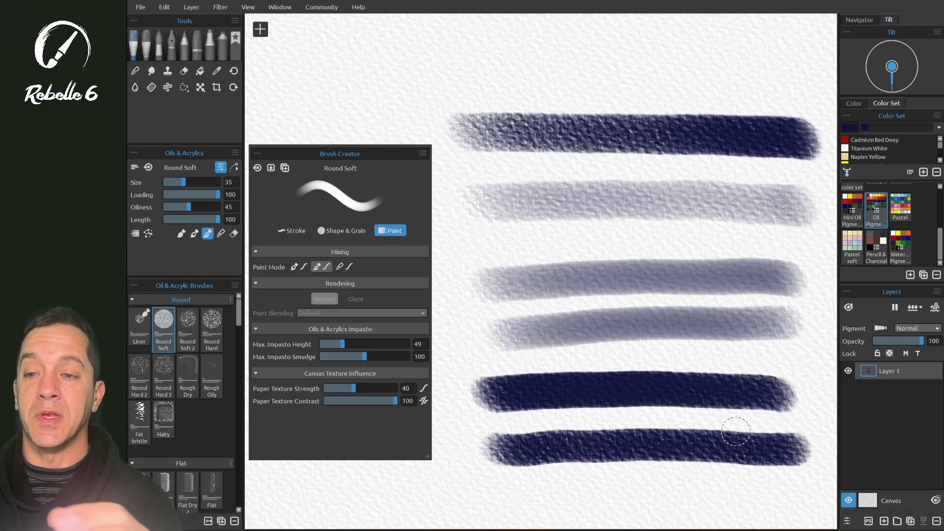
Set the Oils & Acrylics Paint & Blend curves to zero paint and a constant high blend, and apply the preferences
key("ctrl+k")
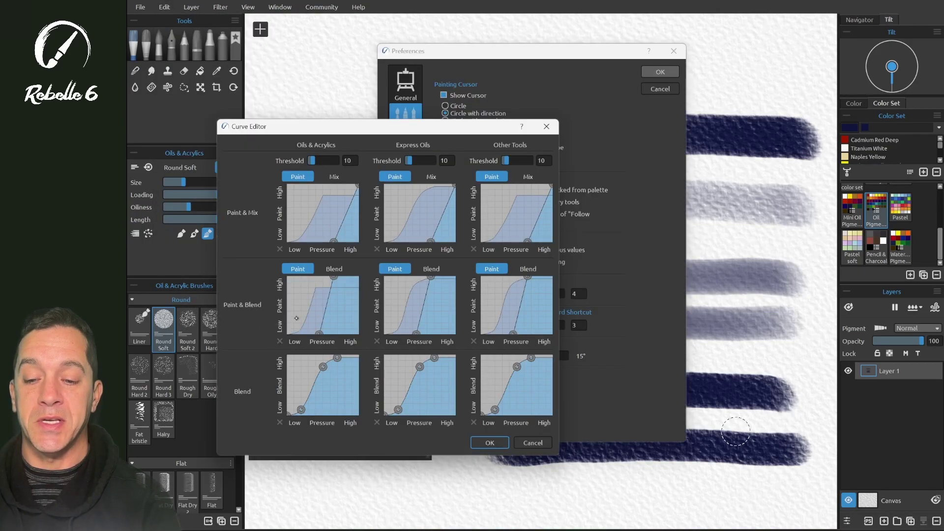
left_click_drag(334, 276, 342, 377)
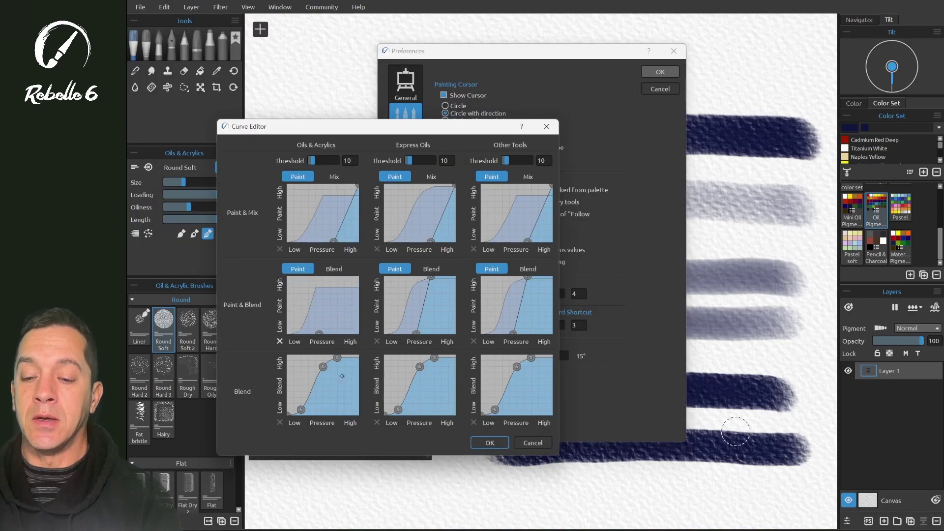
left_click(334, 269)
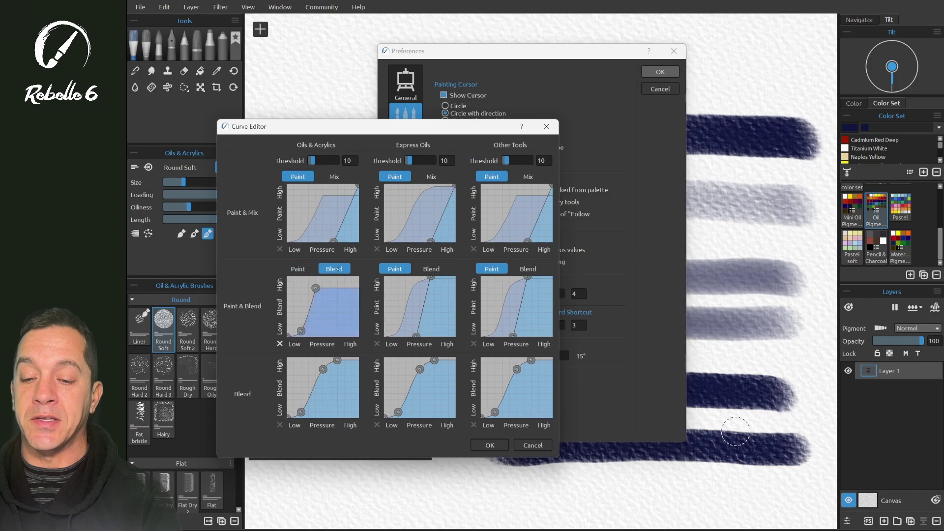
left_click_drag(301, 331, 290, 295)
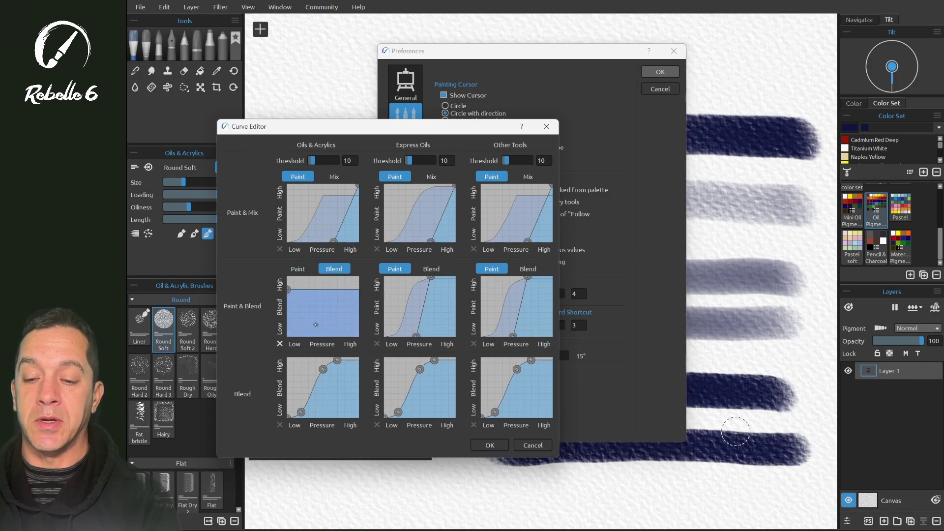
mouse_move(305, 290)
left_mouse_down()
mouse_move(308, 329)
mouse_move(323, 286)
left_mouse_up()
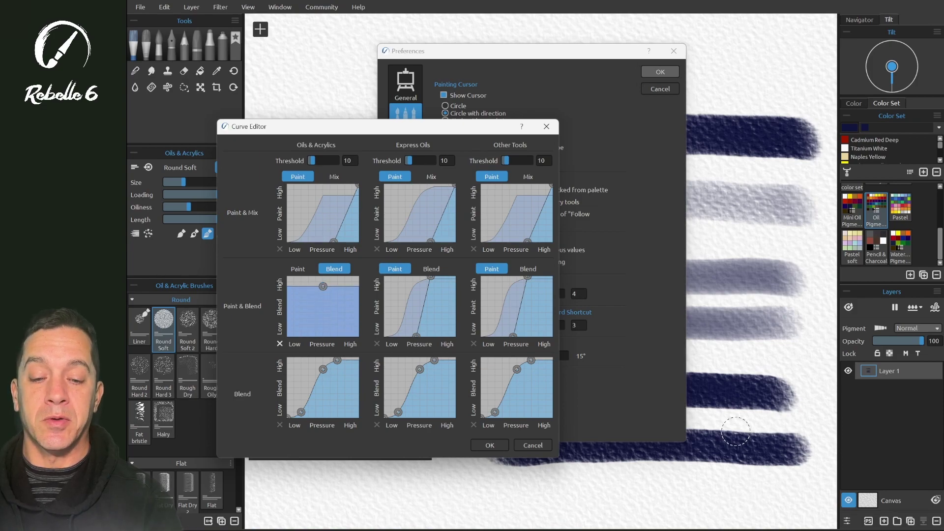
left_click(490, 445)
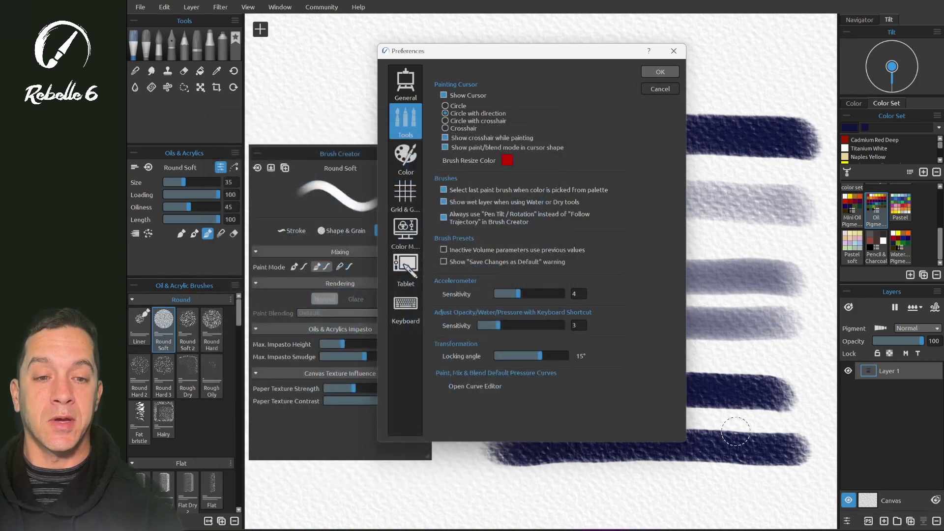
left_click(659, 72)
Smear the two uppermost strokes with five diagonal blending strokes, working from the middle toward their right ends
left_click_drag(639, 111, 563, 184)
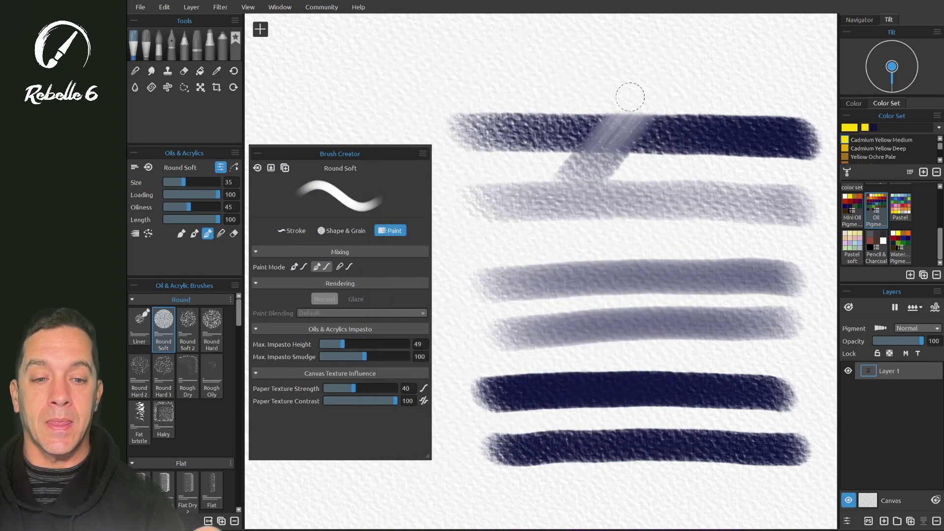
left_click_drag(691, 112, 615, 189)
mouse_move(740, 112)
left_mouse_down()
mouse_move(714, 126)
mouse_move(648, 215)
left_mouse_up()
mouse_move(782, 116)
left_mouse_down()
mouse_move(733, 153)
mouse_move(659, 246)
left_mouse_up()
left_click_drag(811, 115, 697, 242)
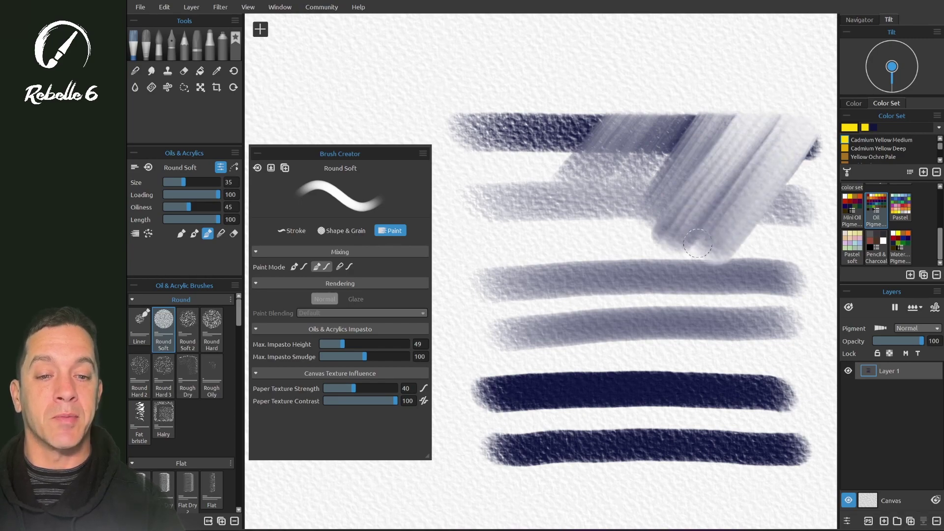
Lower the Oils & Acrylics Paint & Blend blend curve to a constant low level and apply the preferences
left_click(164, 7)
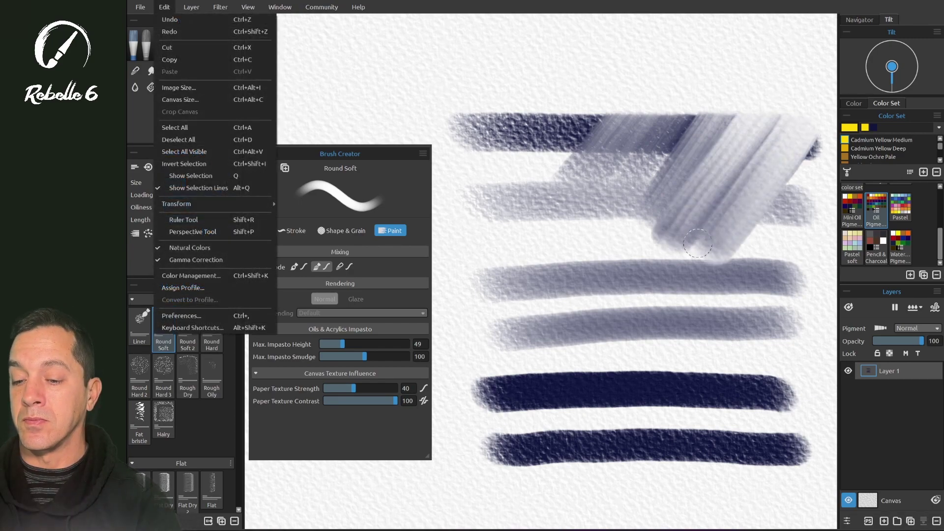
left_click(182, 316)
left_click(475, 386)
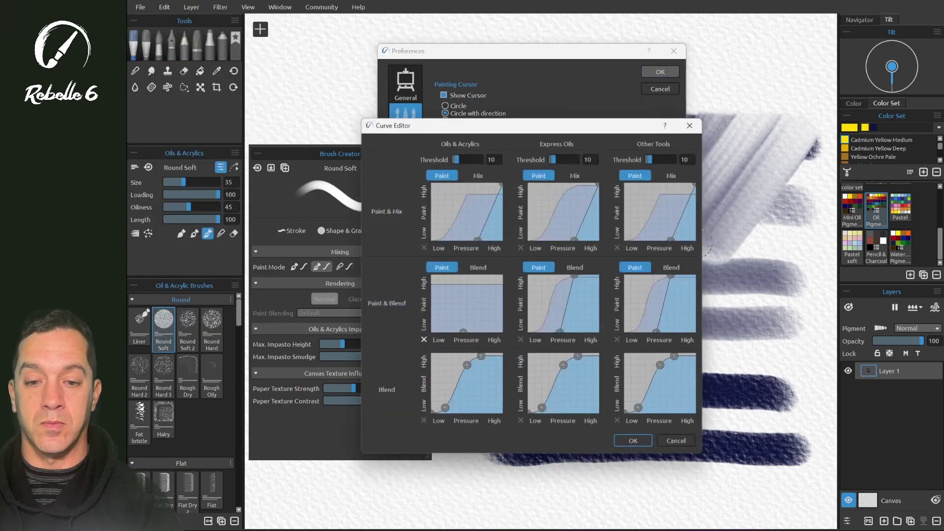
left_click(477, 267)
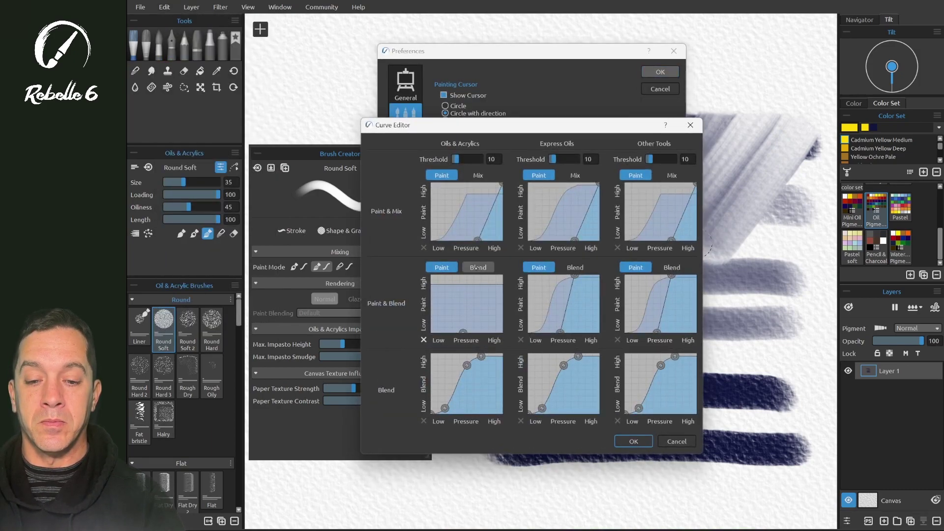
left_click_drag(466, 285, 468, 328)
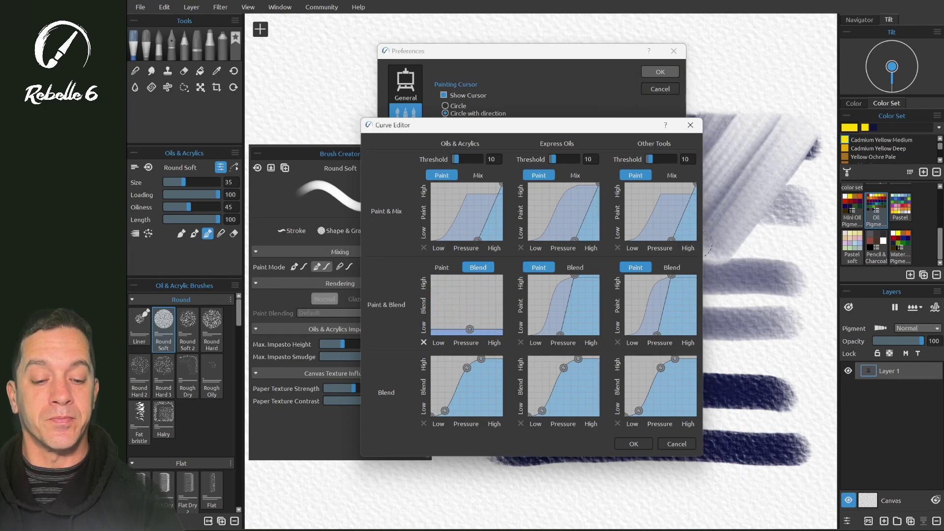
left_click(633, 444)
left_click(660, 72)
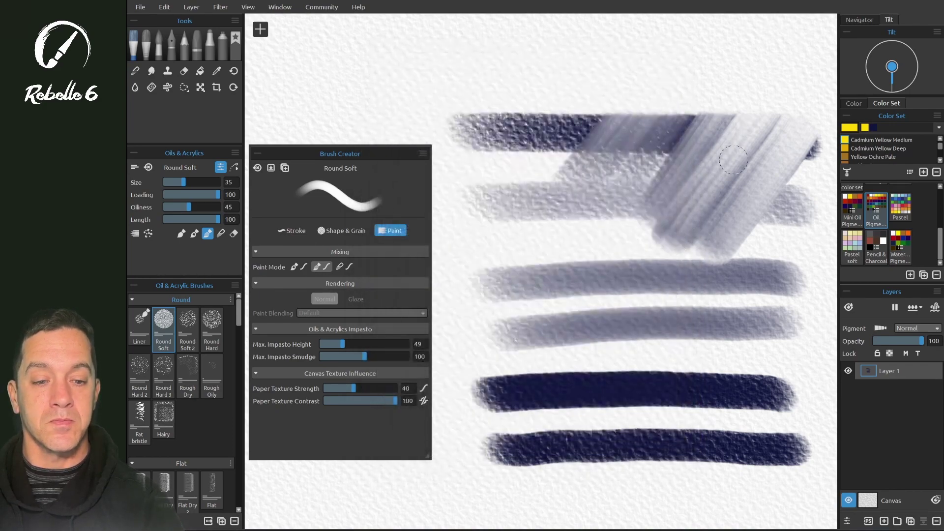
Blend the right half of the two dark bottom strokes with four diagonal strokes
left_click_drag(663, 368, 627, 473)
mouse_move(713, 370)
left_mouse_down()
mouse_move(676, 452)
mouse_move(652, 474)
left_mouse_up()
mouse_move(750, 374)
left_mouse_down()
mouse_move(690, 469)
mouse_move(743, 405)
mouse_move(691, 485)
left_mouse_up()
left_click_drag(792, 375, 756, 447)
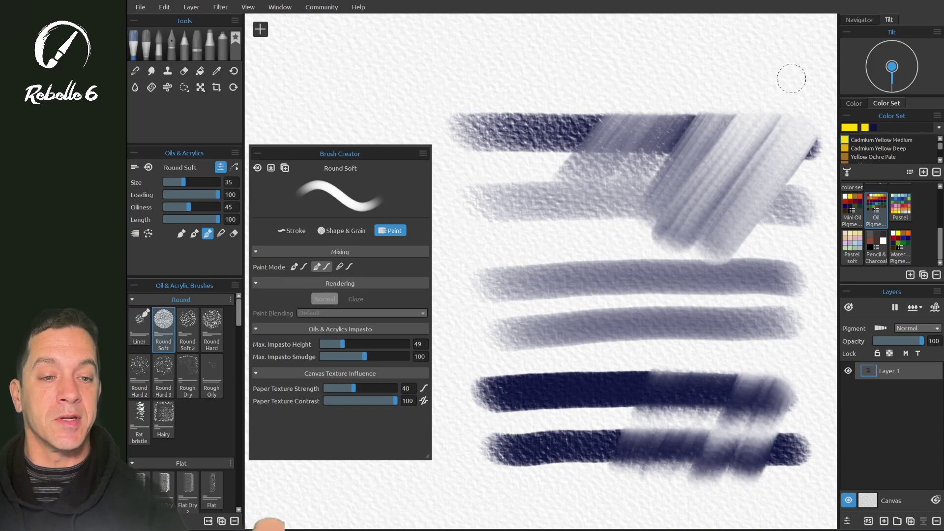
Blend across the top stroke with short diagonals and along the lower faint middle stroke with horizontal strokes
left_click_drag(777, 119, 718, 200)
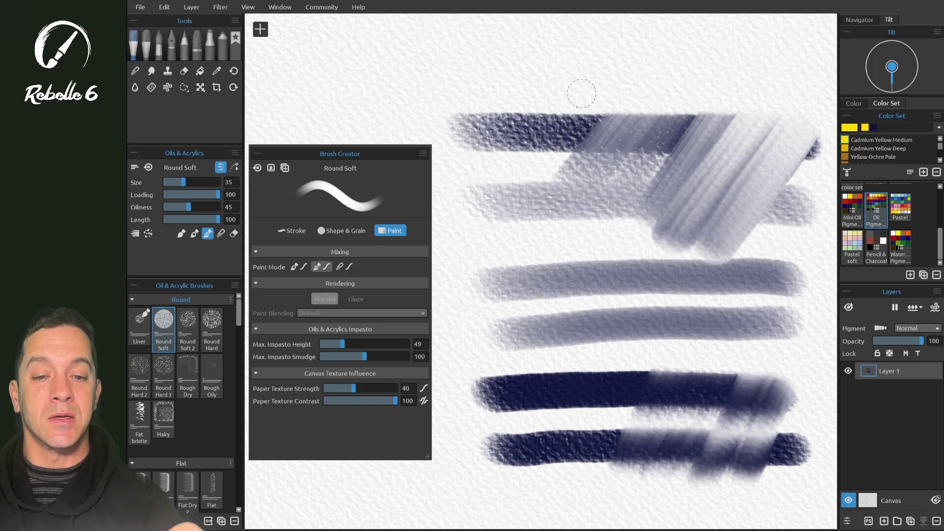
left_click_drag(584, 114, 540, 168)
left_click_drag(534, 113, 470, 168)
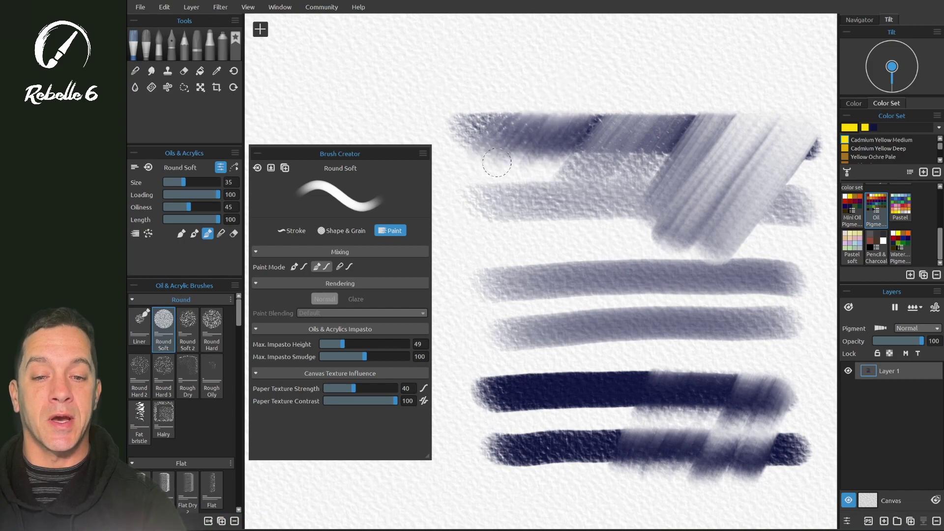
left_click_drag(608, 113, 545, 168)
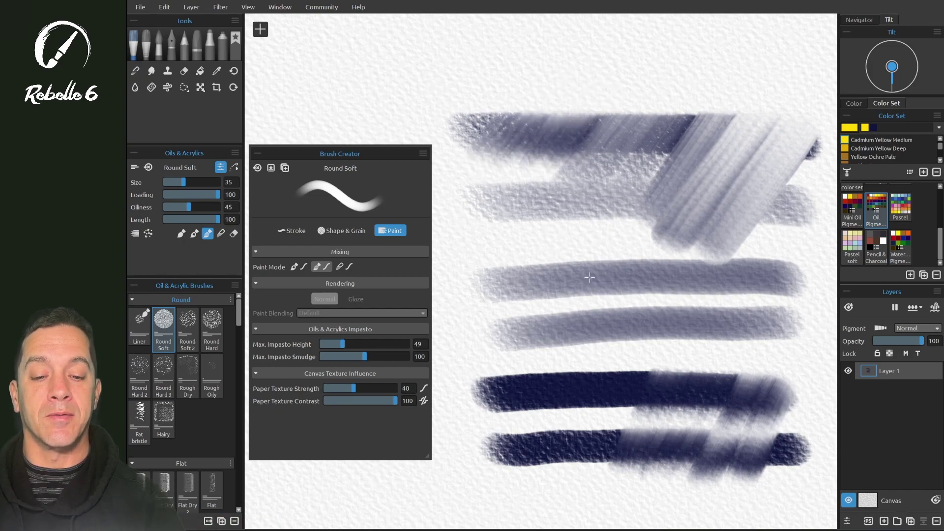
left_click_drag(590, 317, 684, 315)
mouse_move(628, 359)
left_mouse_down()
mouse_move(691, 273)
mouse_move(683, 297)
mouse_move(700, 297)
mouse_move(744, 258)
mouse_move(693, 344)
mouse_move(780, 251)
mouse_move(709, 352)
left_mouse_up()
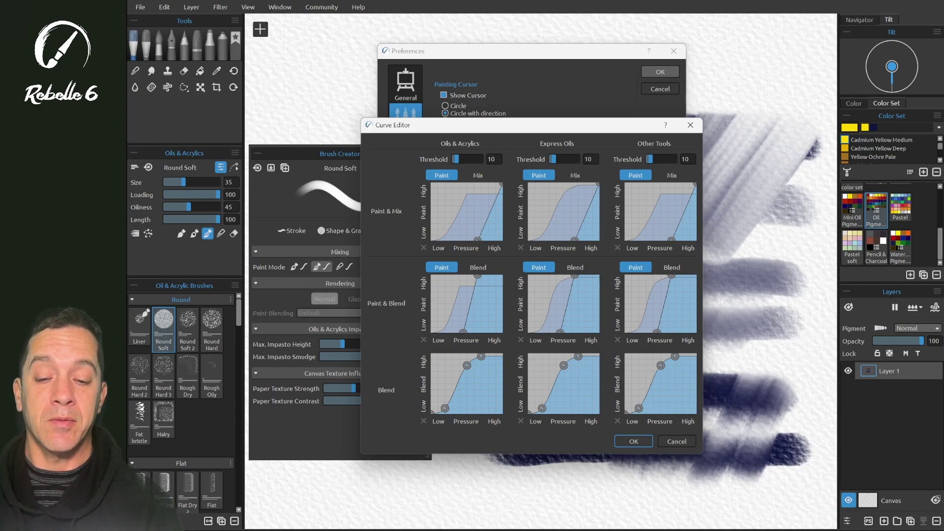
Shift the high point of the Oils & Acrylics Paint & Blend paint curve toward higher pressure and add a low intermediate point
left_click_drag(477, 276, 490, 277)
left_click_drag(463, 332, 477, 317)
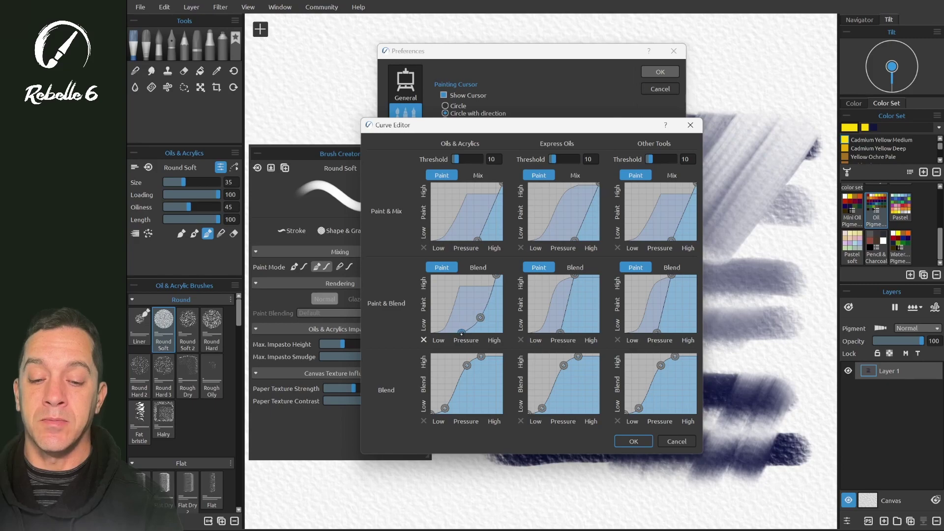
left_click(478, 267)
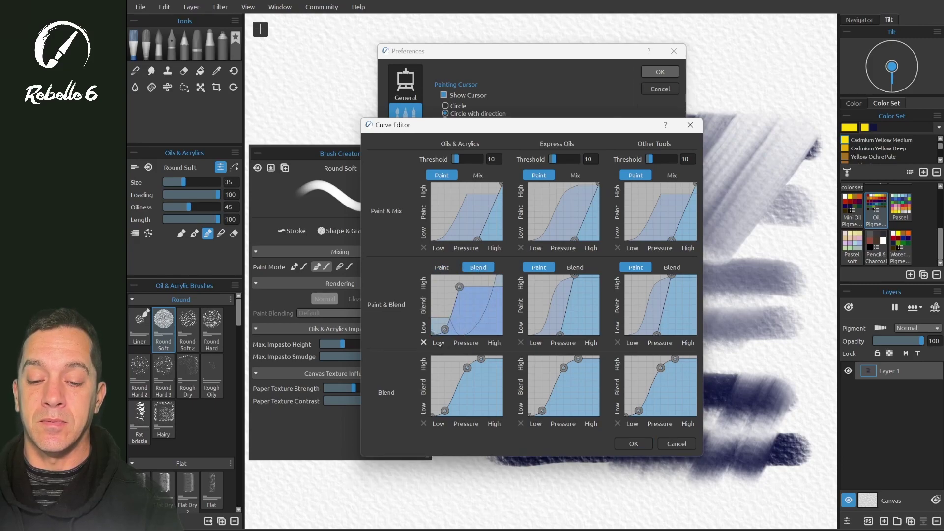
left_click(441, 267)
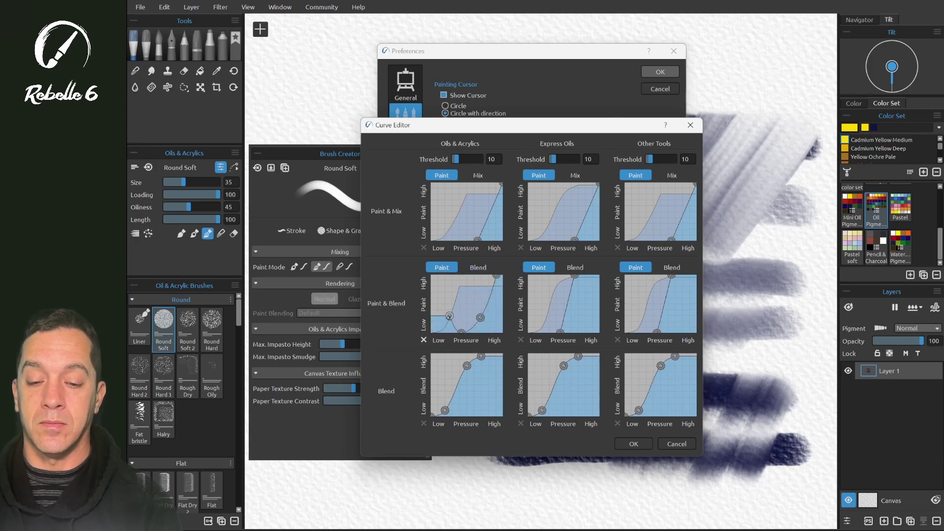
Raise the Oils & Acrylics Paint & Blend blend curve so it peaks at the maximum near medium pressure, and apply the preferences
left_click(476, 267)
left_click_drag(444, 329, 466, 276)
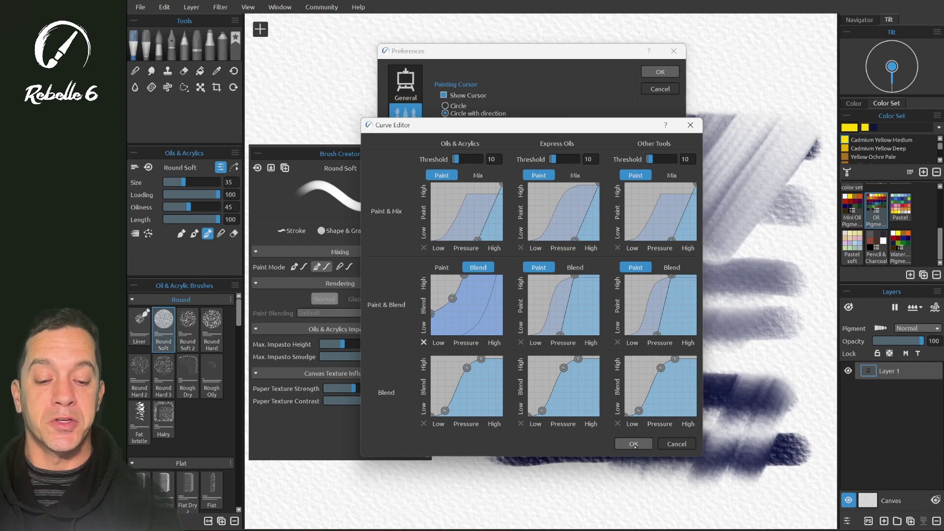
left_click(634, 443)
left_click(660, 71)
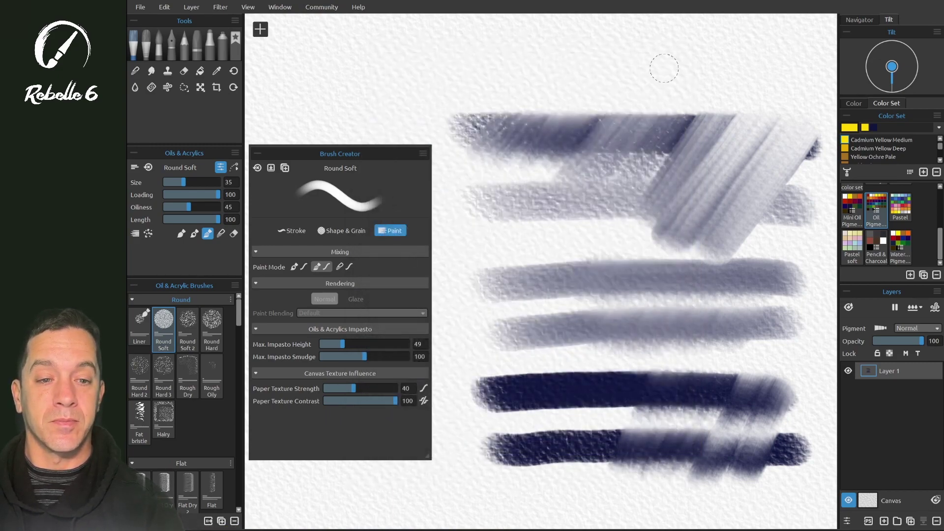
Blend the middle of the top dark stroke with three short diagonal strokes
left_click_drag(689, 103, 639, 177)
mouse_move(659, 103)
left_mouse_down()
mouse_move(622, 159)
mouse_move(612, 148)
left_mouse_up()
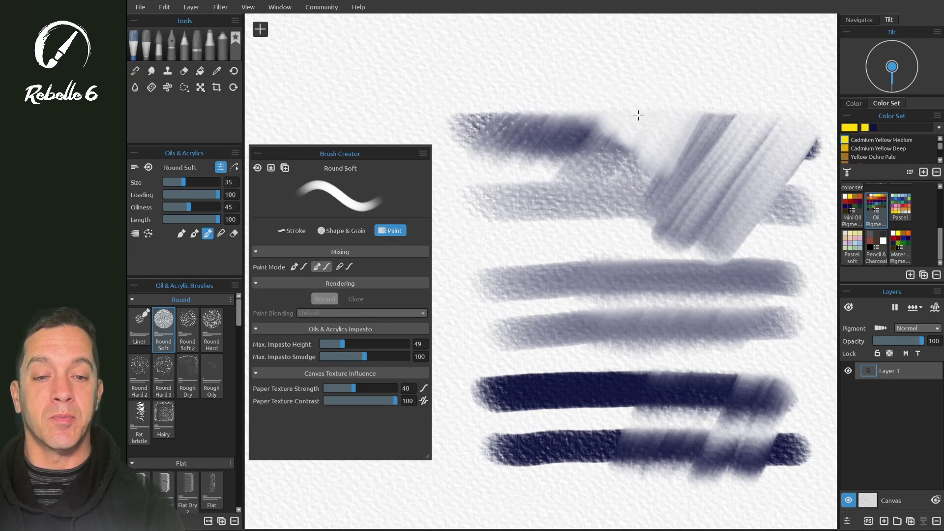
mouse_move(659, 101)
left_mouse_down()
mouse_move(642, 74)
mouse_move(594, 86)
mouse_move(612, 93)
mouse_move(556, 101)
mouse_move(590, 135)
mouse_move(598, 199)
mouse_move(614, 206)
mouse_move(614, 245)
mouse_move(629, 270)
left_mouse_up()
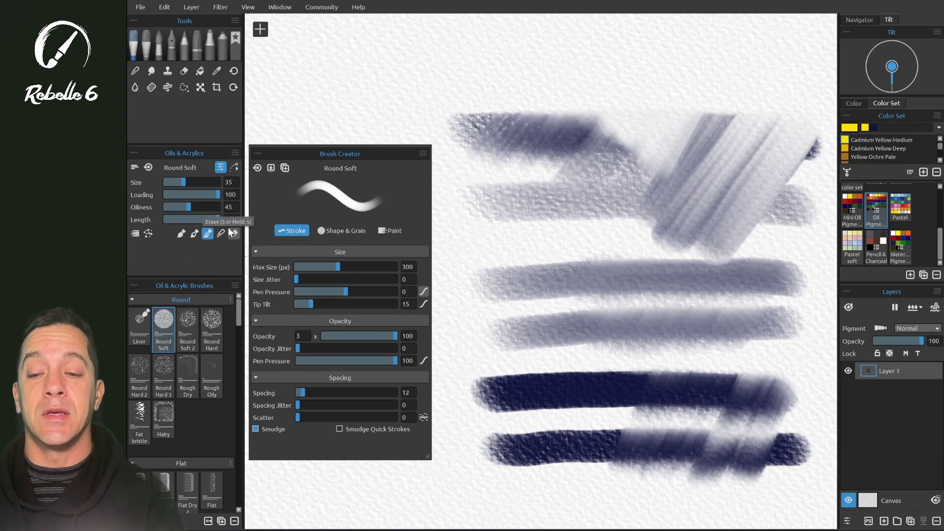
Open the Round Soft brush's opacity pen pressure curve and flatten it to a constant level at about three quarters
left_click_drag(401, 154, 423, 121)
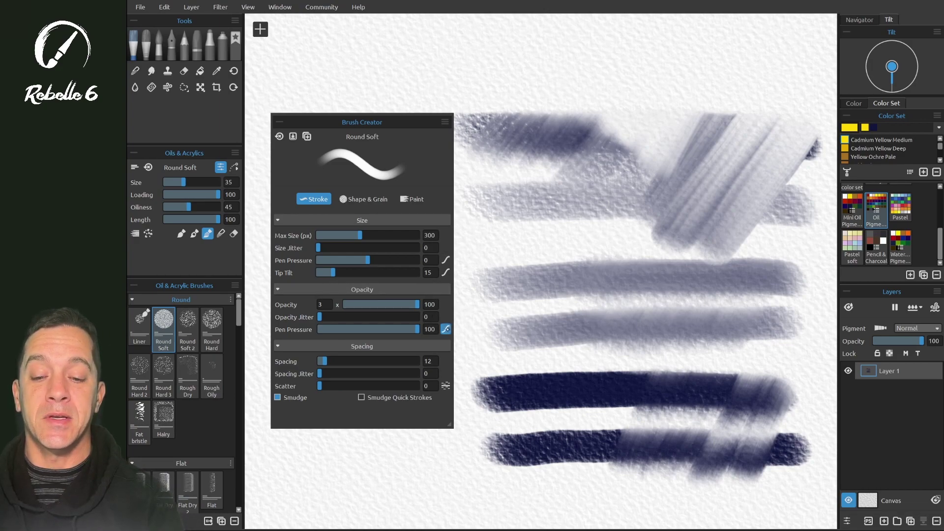
left_click(446, 329)
left_click_drag(538, 347, 507, 318)
left_click_drag(618, 269, 619, 318)
mouse_move(507, 318)
left_mouse_down()
mouse_move(552, 316)
mouse_move(544, 274)
mouse_move(548, 401)
mouse_move(546, 379)
mouse_move(492, 294)
left_mouse_up()
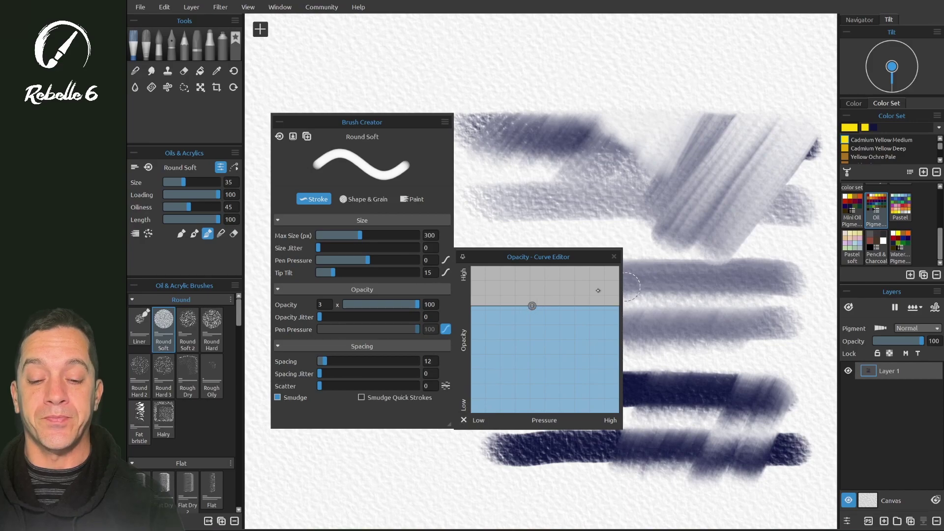
Switch to Paint mode and paint two long horizontal yellow strokes across the upper canvas
key("z")
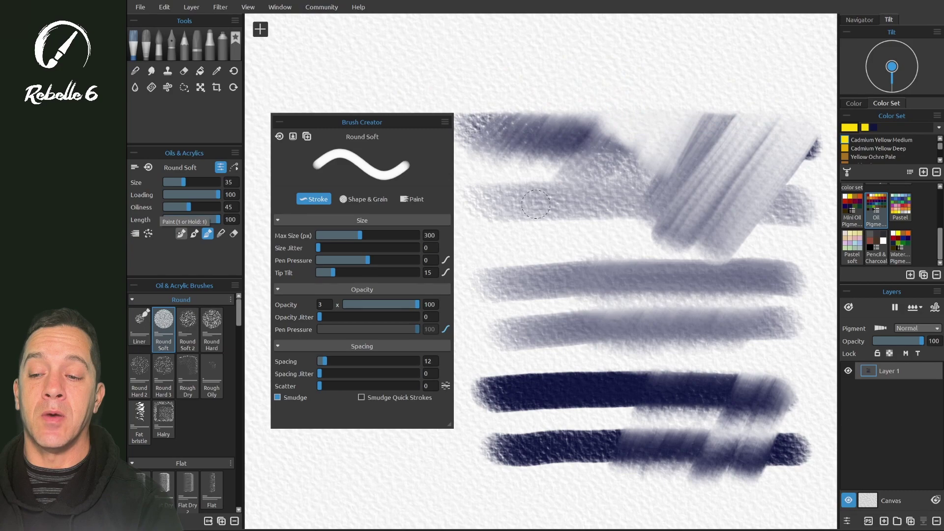
left_click(181, 233)
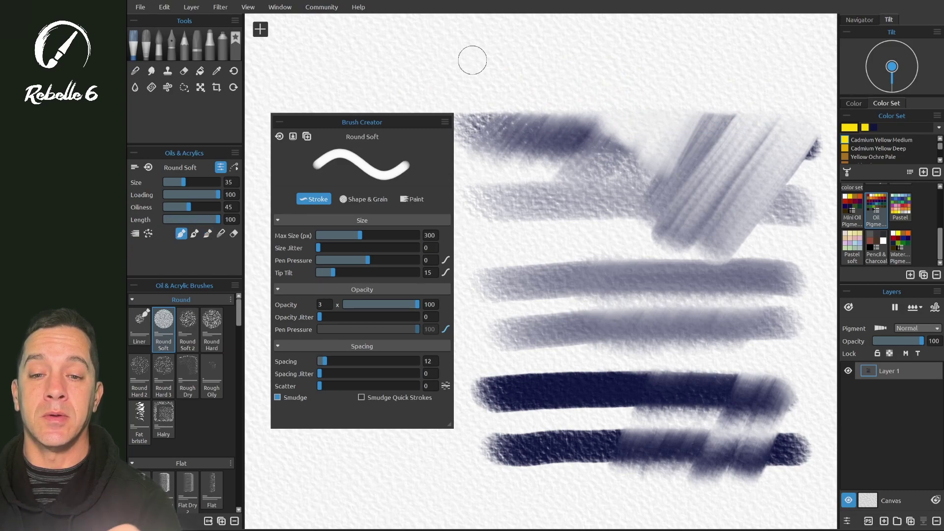
left_click(424, 80)
left_click_drag(425, 80, 740, 80)
left_click_drag(478, 134, 726, 139)
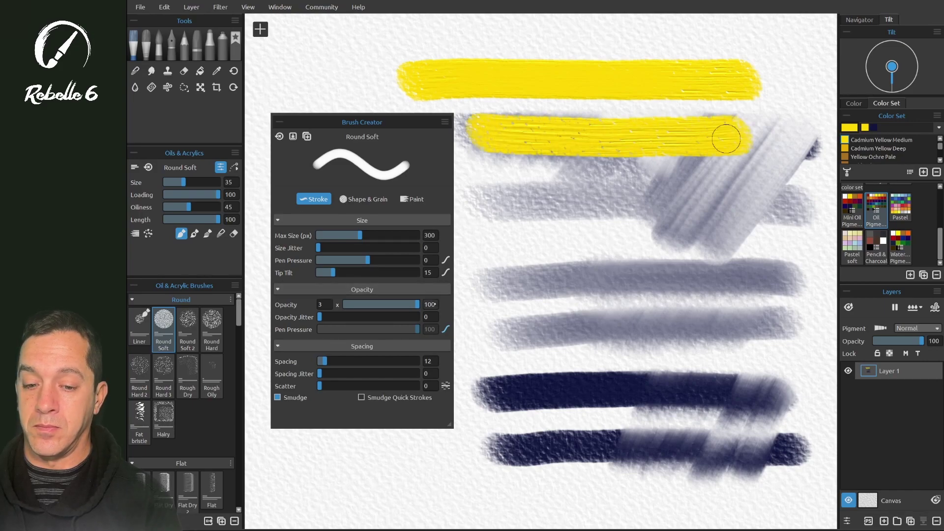
Lower the flat opacity curve to near the minimum and paint three faint horizontal yellow strokes over the middle and bottom strokes
left_click(445, 329)
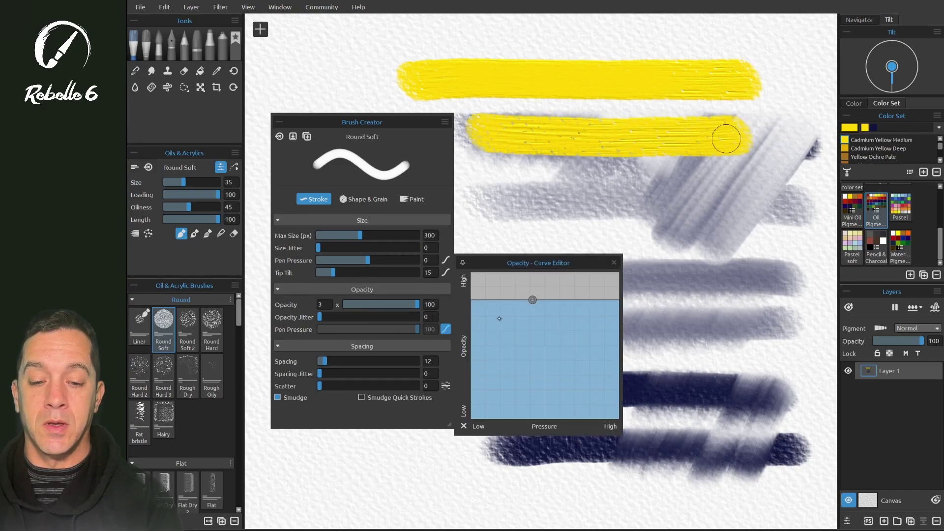
left_click_drag(532, 299, 537, 409)
left_click_drag(497, 205, 752, 205)
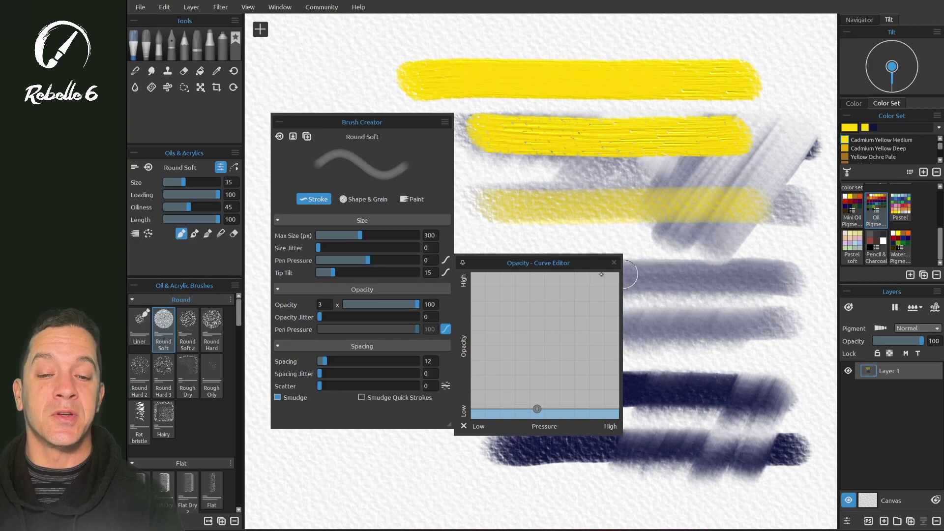
left_click_drag(634, 281, 786, 282)
left_click_drag(537, 409, 537, 415)
left_click_drag(479, 473, 765, 456)
Raise the flat opacity curve close to the maximum and paint a horizontal yellow stroke below the faint middle one
left_click_drag(537, 415, 538, 286)
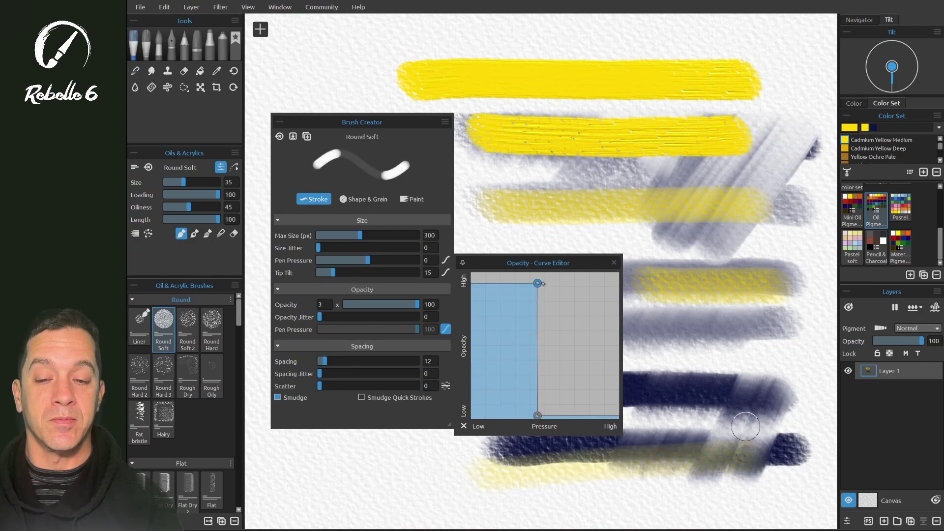
mouse_move(538, 415)
left_mouse_down()
mouse_move(590, 290)
mouse_move(659, 285)
left_mouse_up()
left_click_drag(478, 226, 720, 227)
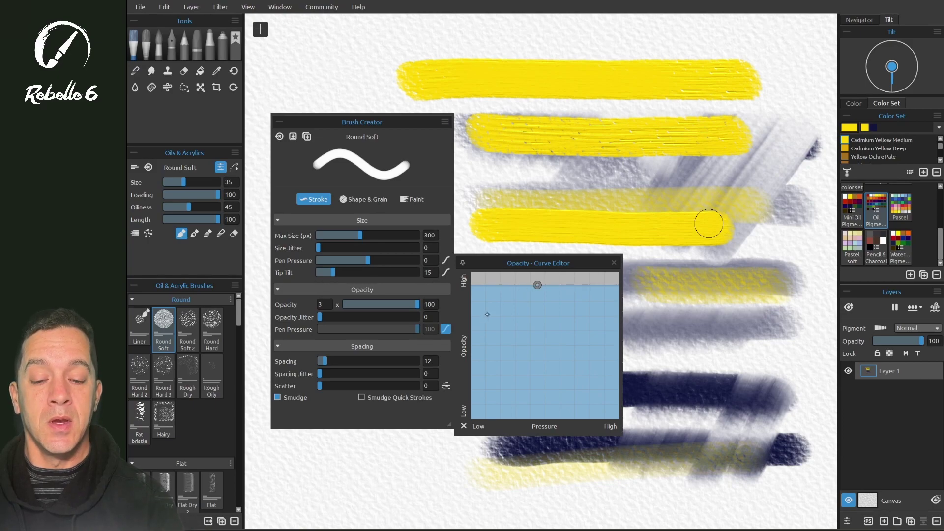
Reshape the opacity curve into a straight descending diagonal, from full opacity at low pressure to none at high pressure
left_click_drag(537, 285, 502, 284)
left_click(569, 284)
left_click_drag(569, 283, 613, 420)
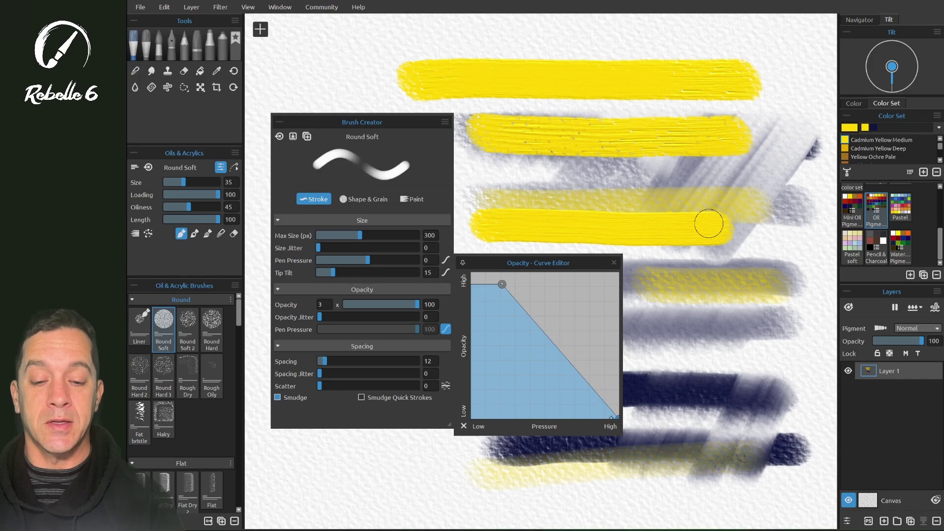
left_click_drag(501, 284, 470, 271)
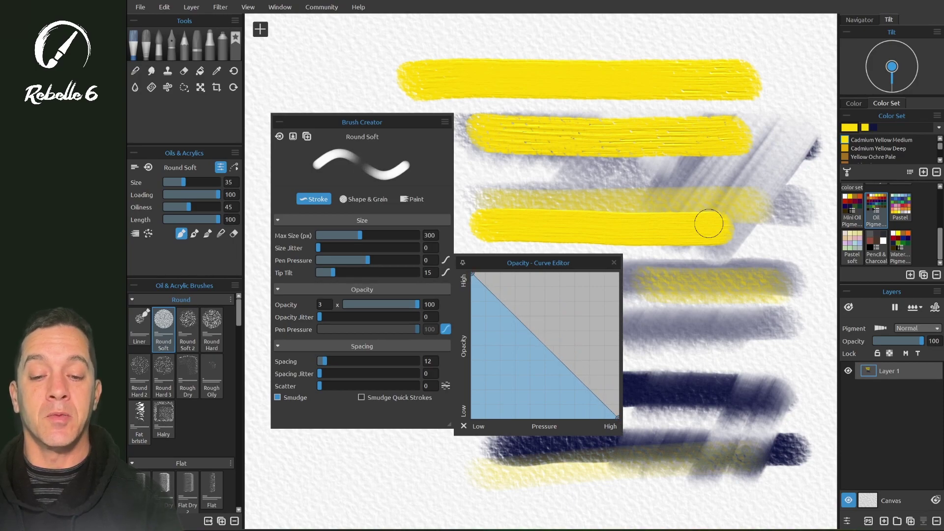
Clear the layer, then test the inverted curve with a horizontal yellow stroke and a round patch beside its end
key("Delete")
mouse_move(479, 105)
left_mouse_down()
mouse_move(553, 117)
mouse_move(807, 117)
left_mouse_up()
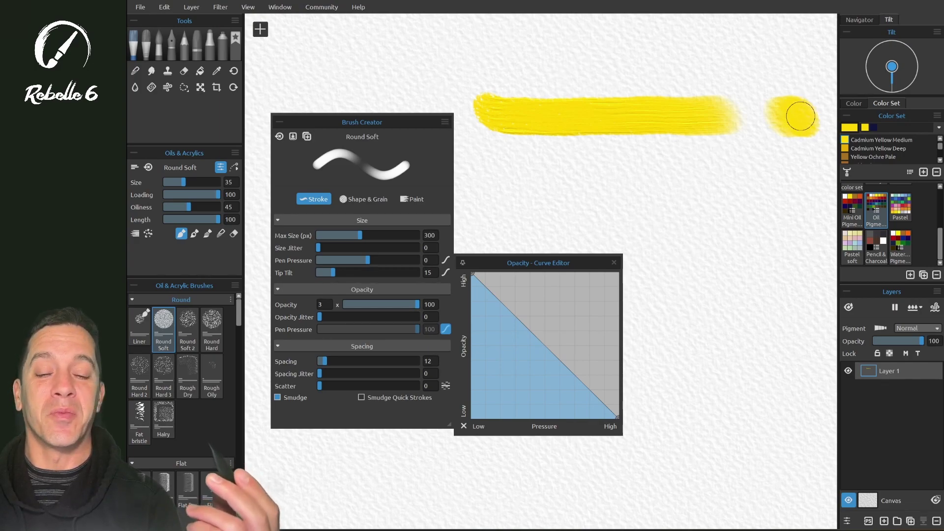
mouse_move(789, 116)
left_mouse_down()
mouse_move(797, 84)
mouse_move(732, 131)
left_mouse_up()
Turn the opacity curve into a straight rising diagonal and paint a horizontal yellow stroke that builds from faint to solid
left_click_drag(618, 417, 618, 274)
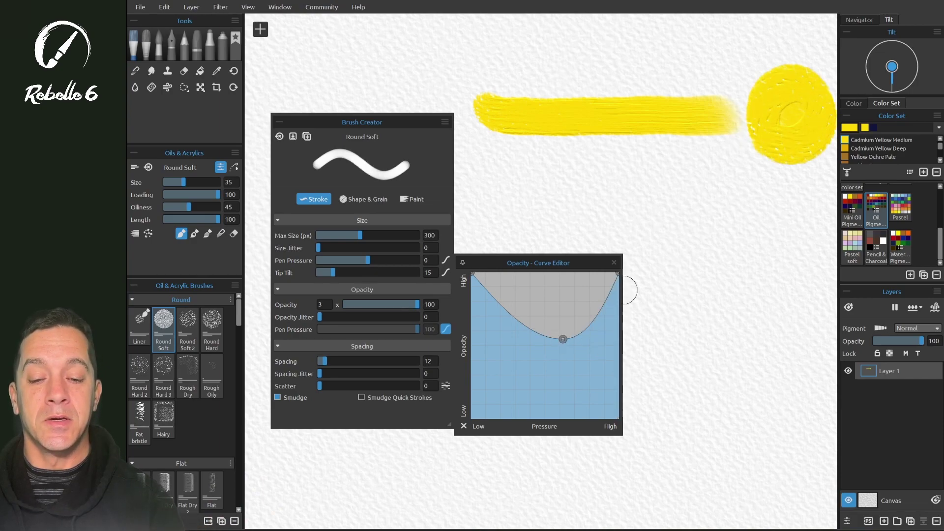
left_click_drag(473, 276, 473, 339)
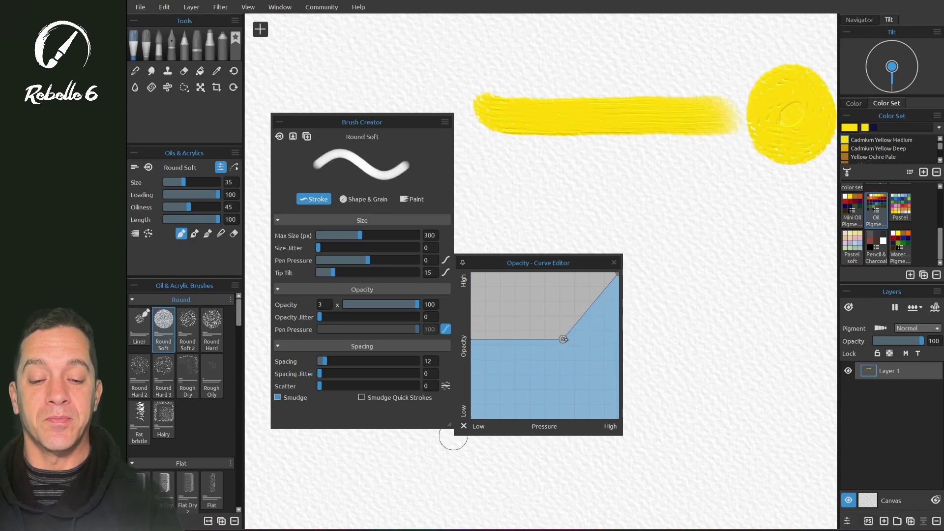
left_click_drag(563, 338, 472, 417)
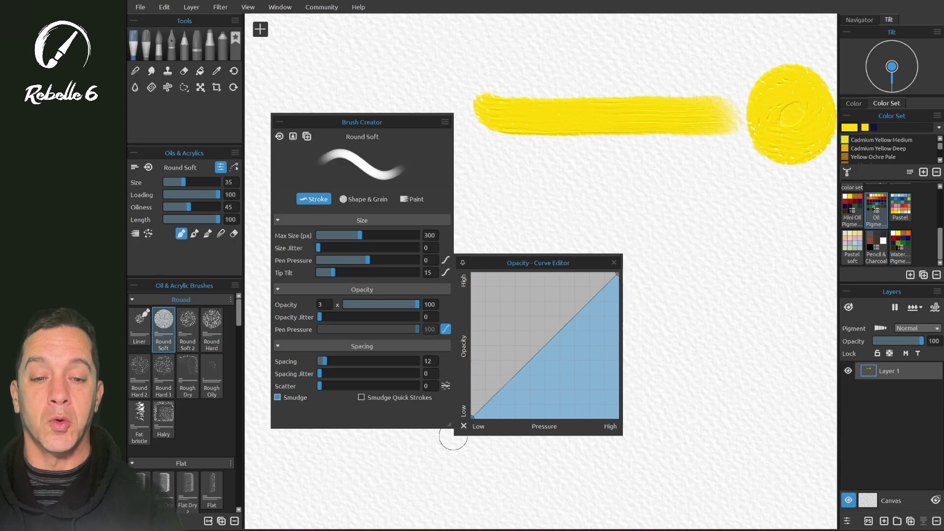
left_click_drag(536, 199, 799, 191)
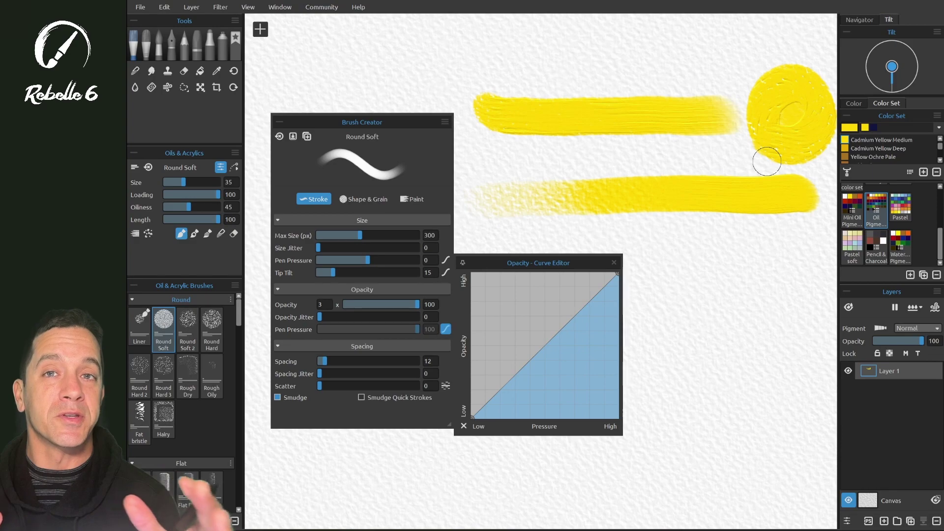
Bow the opacity curve downward at medium pressure and paint winding yellow strokes with light and heavy pressure
left_click_drag(531, 355, 550, 395)
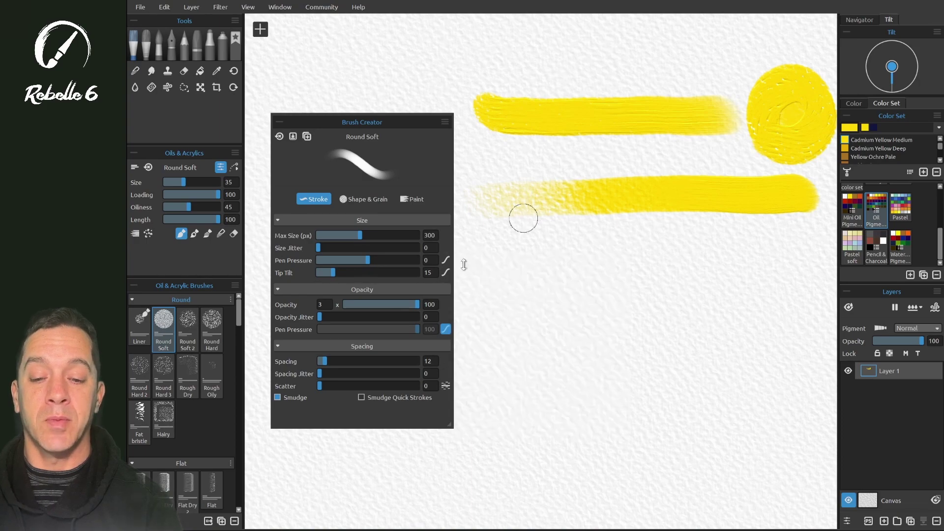
mouse_move(595, 295)
left_mouse_down()
mouse_move(685, 270)
mouse_move(712, 273)
mouse_move(710, 296)
mouse_move(680, 314)
mouse_move(543, 312)
left_mouse_up()
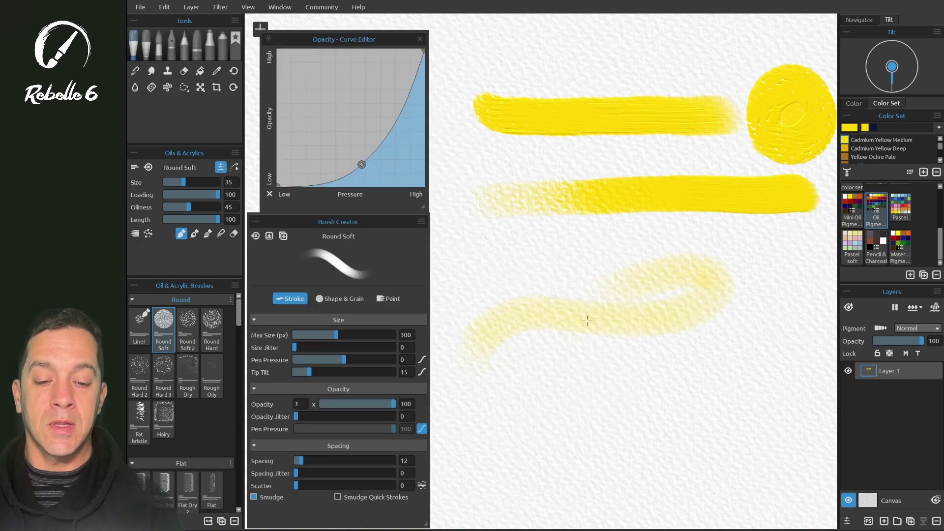
mouse_move(636, 345)
left_mouse_down()
mouse_move(696, 337)
mouse_move(725, 300)
mouse_move(730, 262)
mouse_move(765, 251)
mouse_move(767, 294)
mouse_move(725, 341)
mouse_move(777, 367)
mouse_move(743, 400)
mouse_move(771, 409)
mouse_move(717, 426)
mouse_move(654, 408)
mouse_move(609, 418)
mouse_move(566, 406)
mouse_move(527, 411)
left_mouse_up()
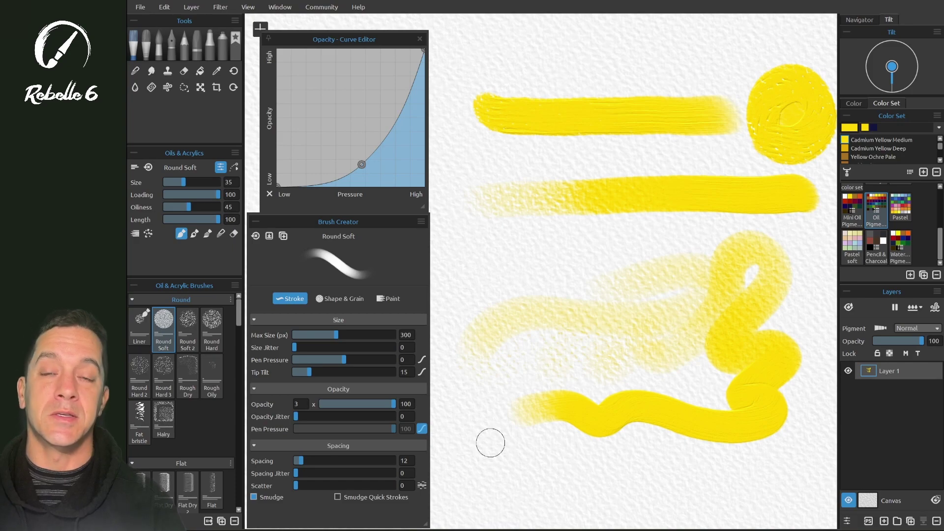
Bow the opacity curve upward and try it with a winding yellow stroke on the cleared layer, undoing the stroke
left_click_drag(361, 164, 319, 93)
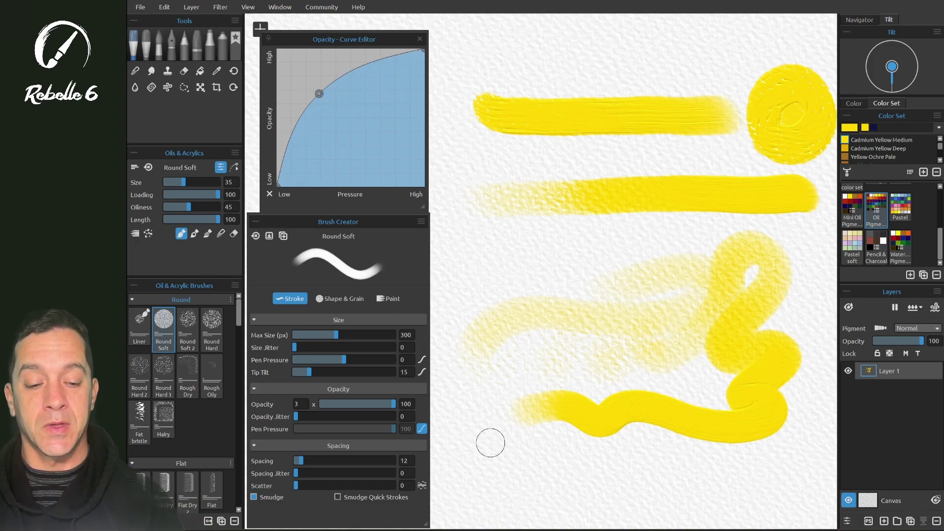
key("Delete")
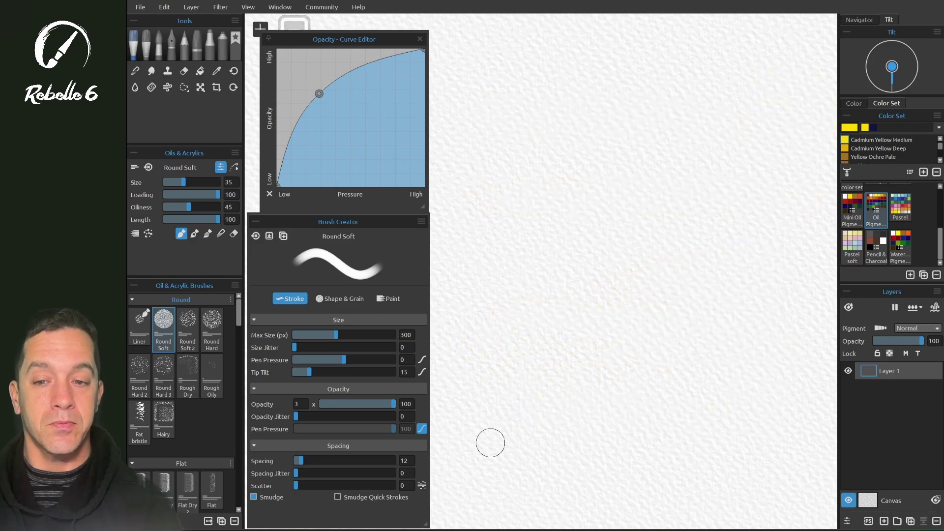
mouse_move(463, 179)
left_mouse_down()
mouse_move(558, 132)
mouse_move(608, 129)
mouse_move(619, 151)
mouse_move(602, 177)
mouse_move(537, 224)
mouse_move(562, 245)
mouse_move(615, 228)
mouse_move(659, 229)
mouse_move(650, 256)
mouse_move(598, 290)
mouse_move(583, 327)
mouse_move(625, 341)
mouse_move(731, 303)
mouse_move(765, 305)
mouse_move(769, 370)
left_mouse_up()
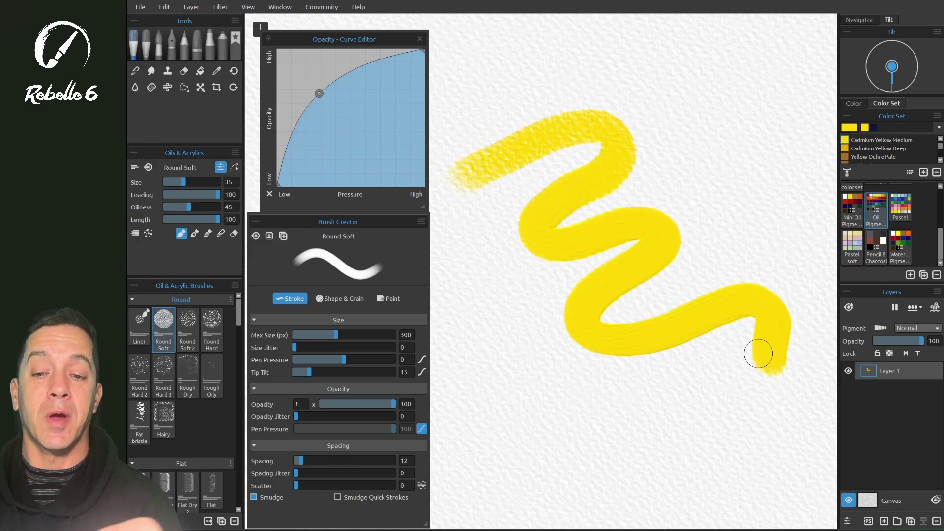
key("ctrl+z")
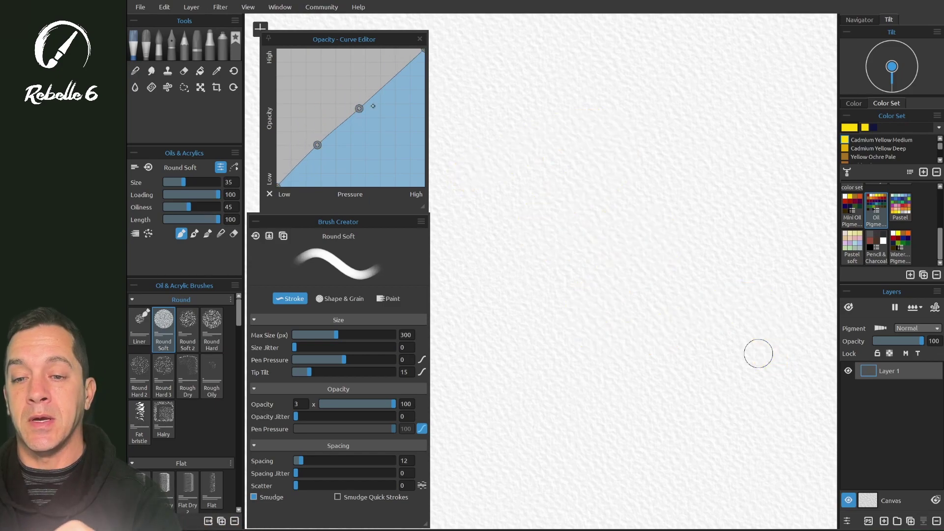
Shape the opacity curve into a low rise with a flat plateau and paint two long winding strokes, lowering the plateau between them
left_click_drag(320, 79, 335, 104)
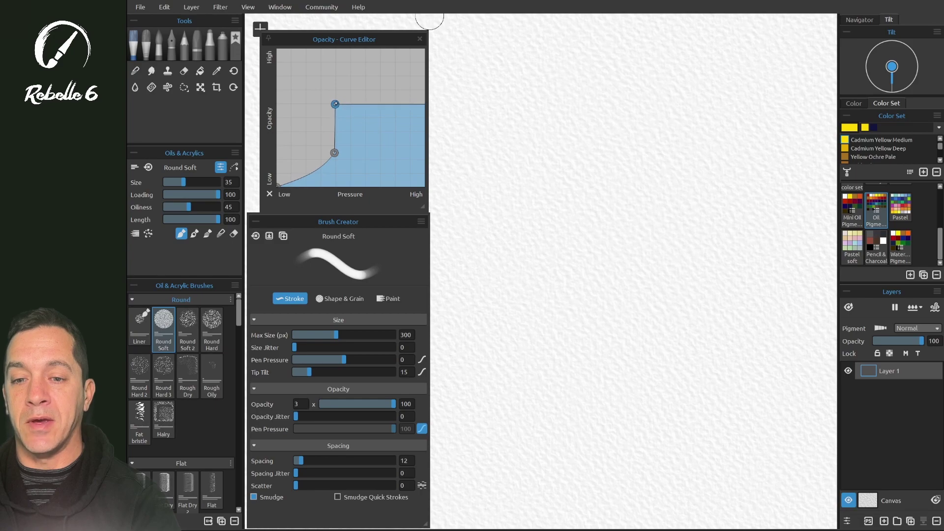
mouse_move(468, 299)
left_mouse_down()
mouse_move(590, 186)
mouse_move(609, 240)
mouse_move(553, 307)
mouse_move(610, 335)
mouse_move(681, 319)
mouse_move(736, 287)
mouse_move(757, 199)
mouse_move(740, 82)
left_mouse_up()
left_click_drag(335, 104, 335, 132)
mouse_move(487, 418)
left_mouse_down()
mouse_move(541, 397)
mouse_move(596, 432)
mouse_move(702, 394)
mouse_move(764, 352)
mouse_move(799, 295)
mouse_move(806, 187)
mouse_move(796, 87)
mouse_move(723, 58)
left_mouse_up()
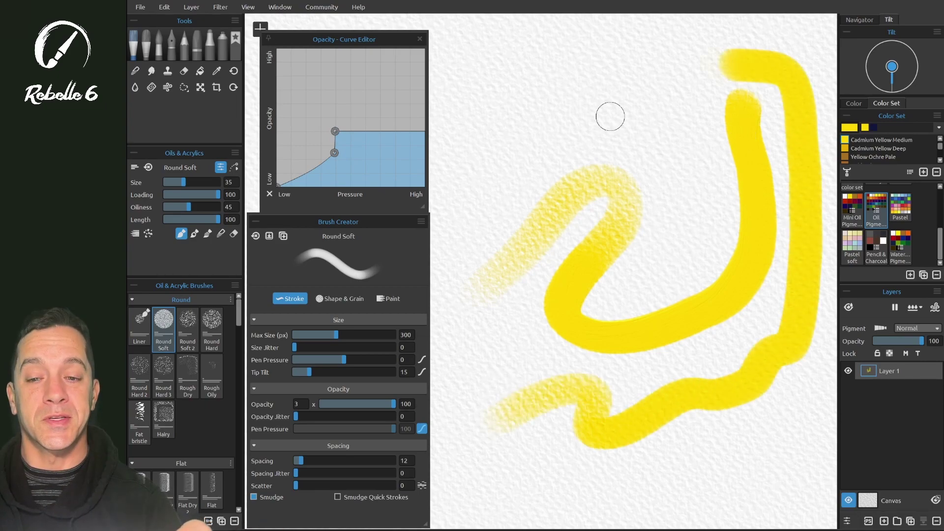
Reset the opacity curve to its default straight line, close the curve editor and move the Brush Creator higher on the canvas
left_click(269, 194)
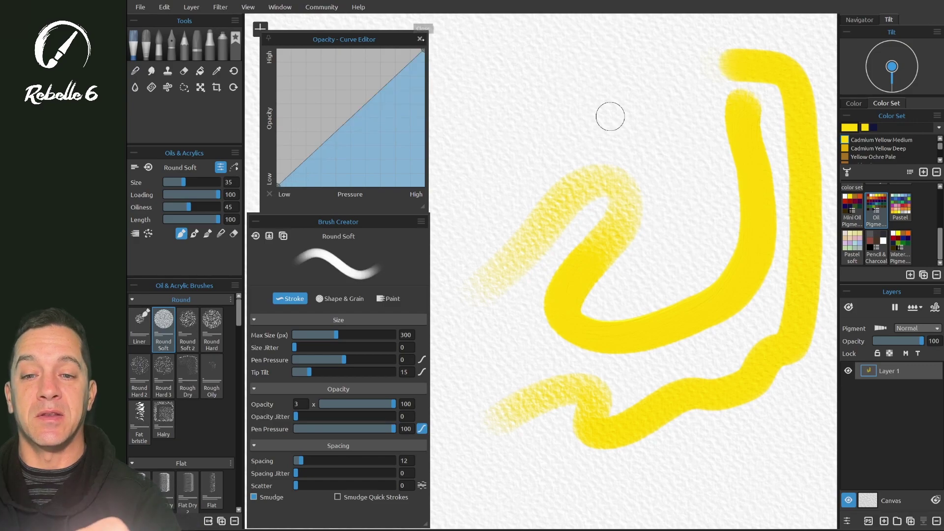
left_click(420, 39)
left_click_drag(377, 221, 412, 63)
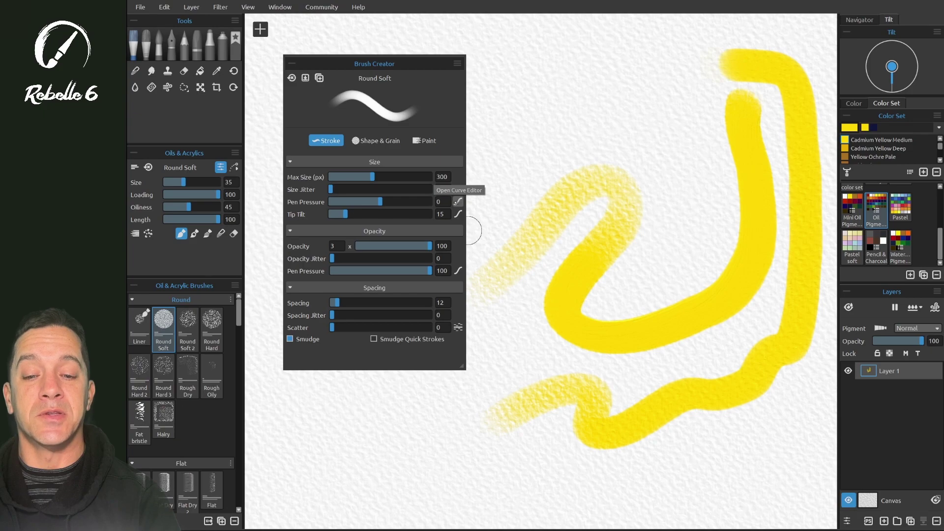
Try a size Pen Pressure of 27, bring it back down to 1, and clear the layer
mouse_move(384, 201)
left_mouse_down()
mouse_move(409, 202)
mouse_move(386, 202)
mouse_move(397, 201)
left_mouse_up()
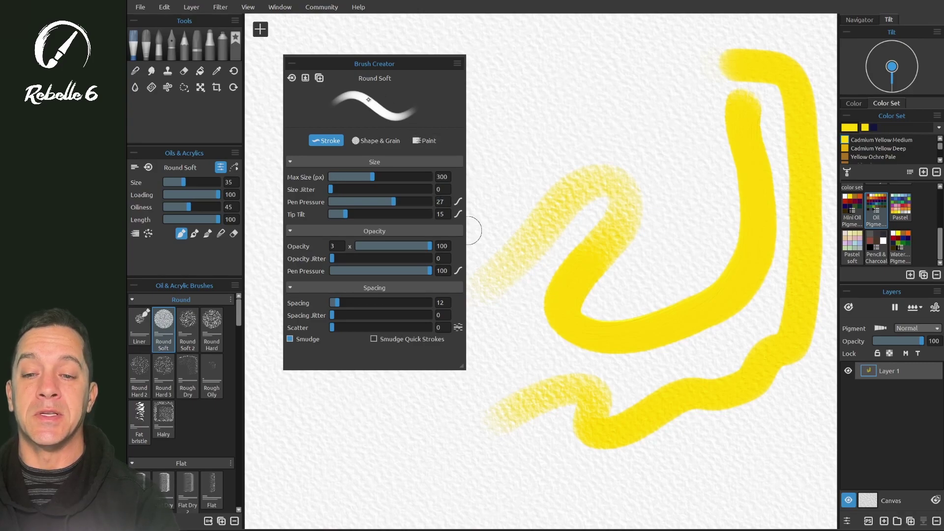
mouse_move(393, 202)
left_mouse_down()
mouse_move(429, 201)
mouse_move(325, 196)
mouse_move(386, 200)
left_mouse_up()
key("Delete")
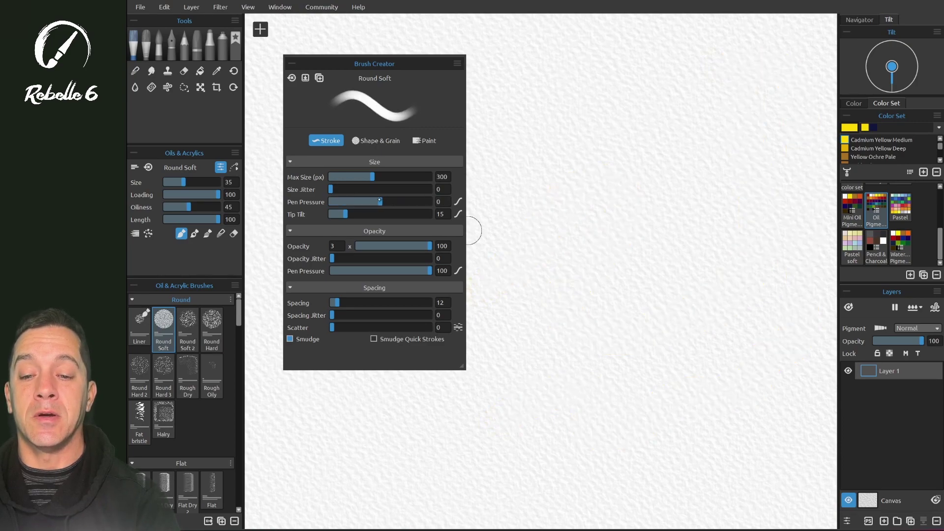
mouse_move(384, 199)
left_mouse_down()
mouse_move(346, 200)
mouse_move(414, 200)
mouse_move(380, 201)
left_mouse_up()
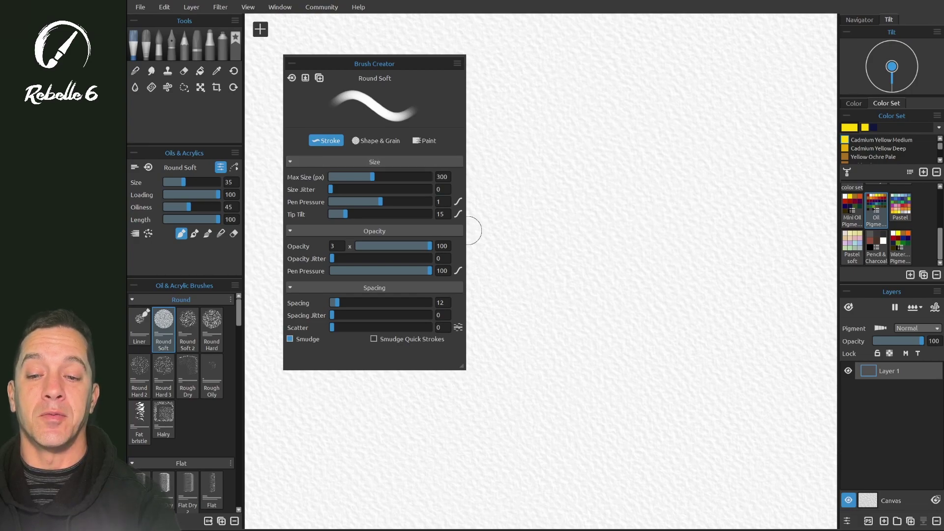
Set the size Pen Pressure to 19 and paint a horizontal yellow stroke that swells in the middle
left_click_drag(380, 201, 389, 200)
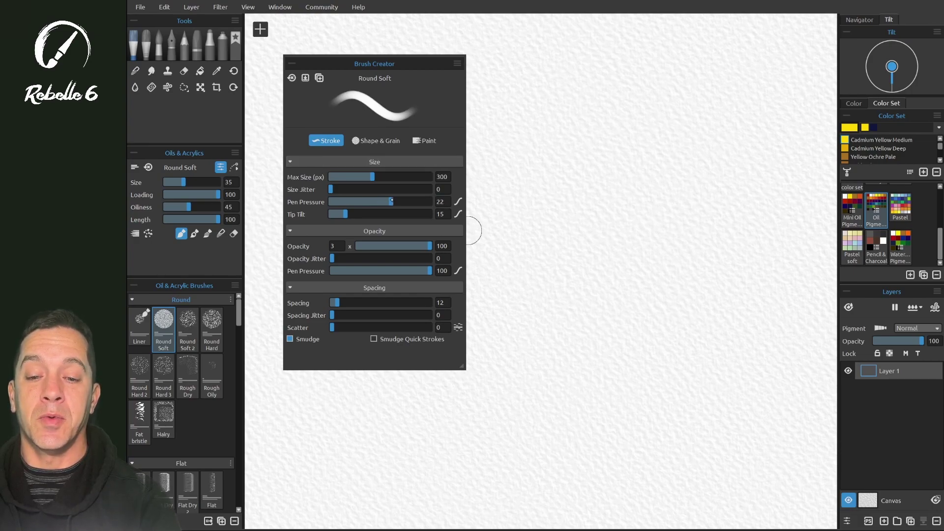
key("ctrl")
mouse_move(479, 171)
left_mouse_down()
mouse_move(793, 178)
mouse_move(827, 170)
left_mouse_up()
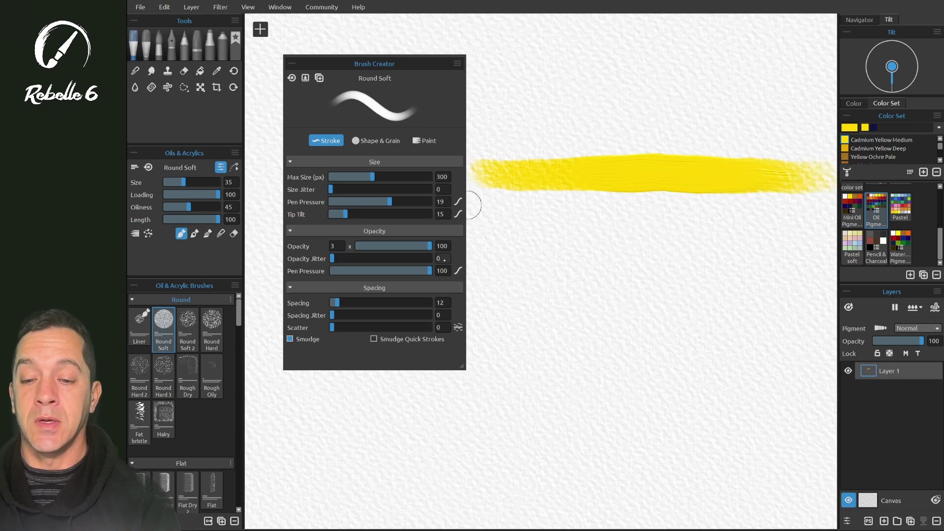
Set the opacity Pen Pressure to 0
type("2")
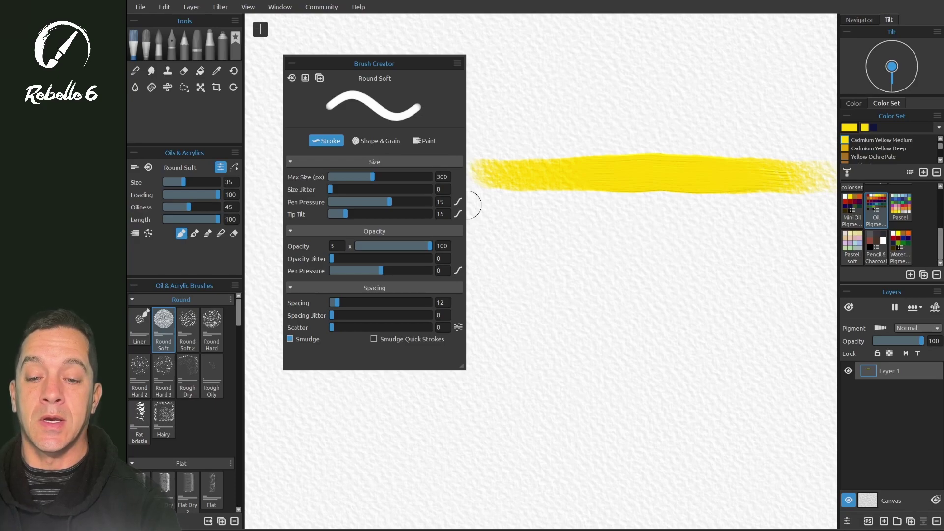
Set the size Pen Pressure to 50 and paint a horizontal yellow stroke below the first one, swelling in the middle
left_click_drag(391, 202, 407, 201)
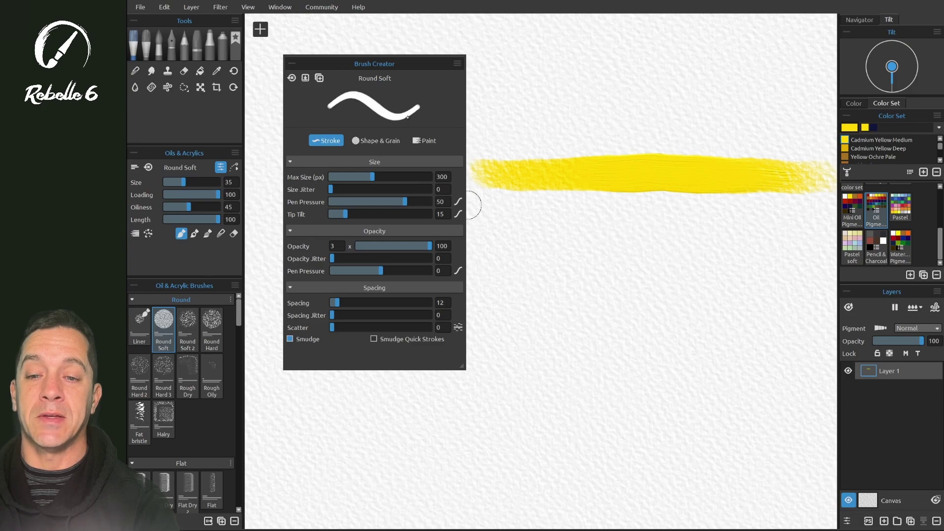
key("ctrl")
left_click_drag(484, 256, 820, 256)
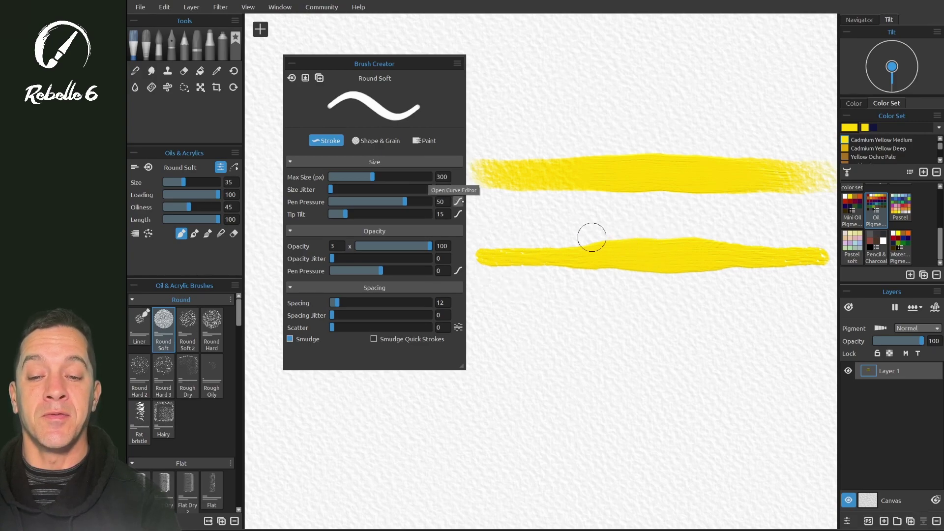
With the size Pen Pressure at 100, paint a tapered stroke below and a much thicker one under it at a Max Size of 700 px
left_click_drag(406, 202, 429, 202)
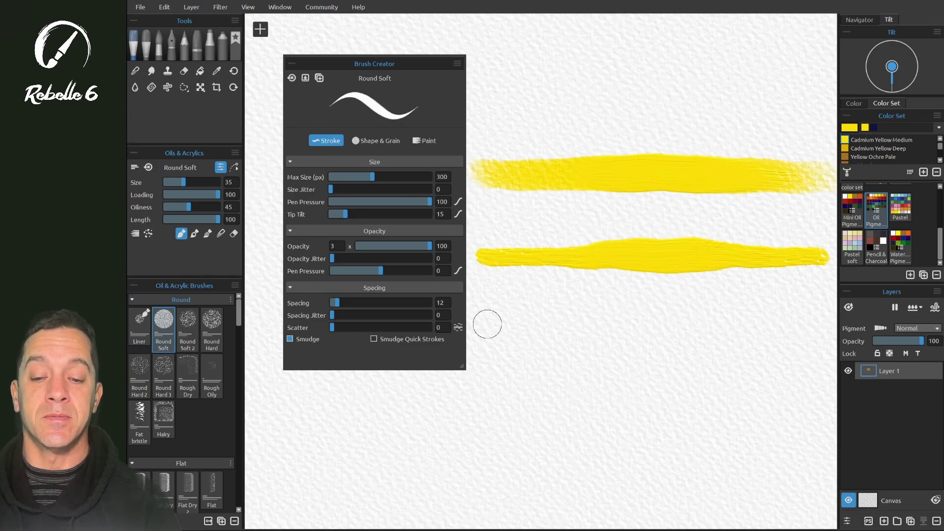
left_click_drag(577, 323, 811, 324)
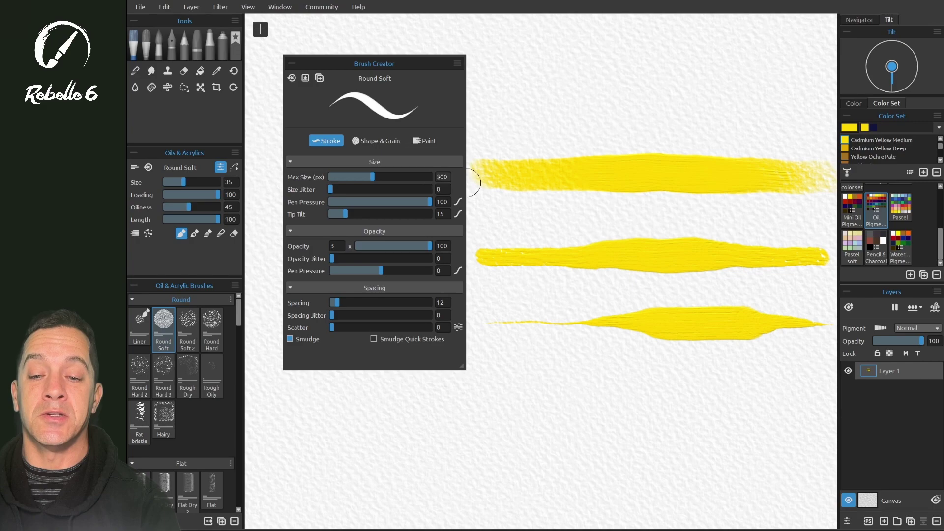
left_click_drag(371, 176, 433, 176)
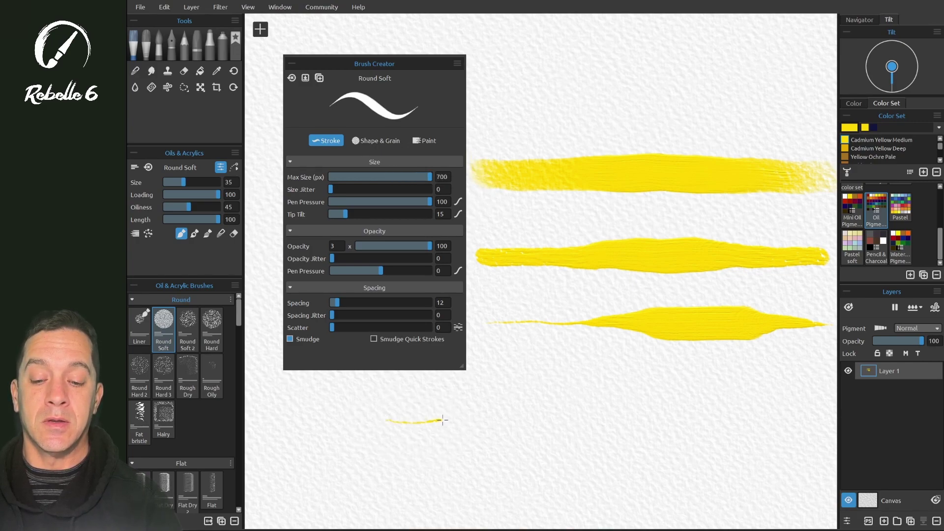
mouse_move(481, 416)
left_mouse_down()
mouse_move(569, 421)
mouse_move(834, 408)
left_mouse_up()
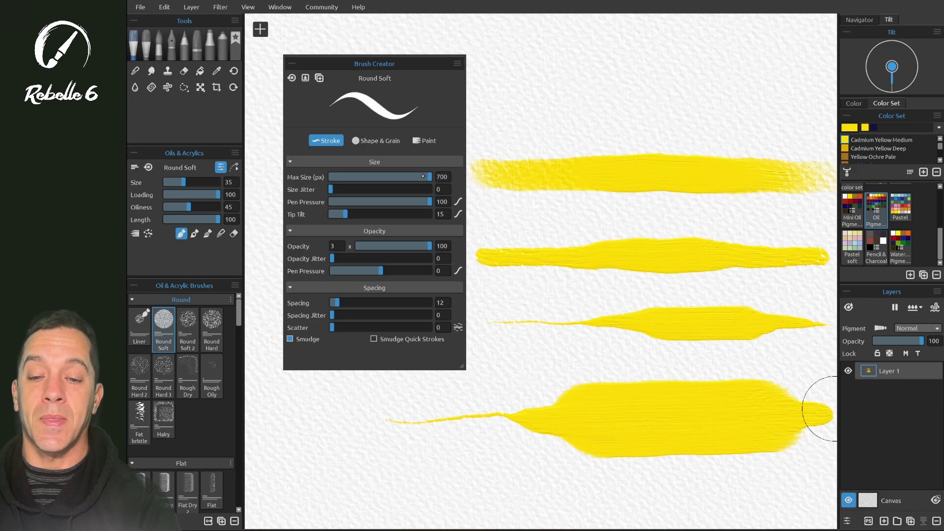
Paint a thin horizontal stroke along the bottom of the canvas at a Max Size of 100 px and return Max Size to 300 px
key("bracketleft")
key("bracketleft")
key("bracketleft")
key("bracketleft")
key("bracketleft")
key("bracketleft")
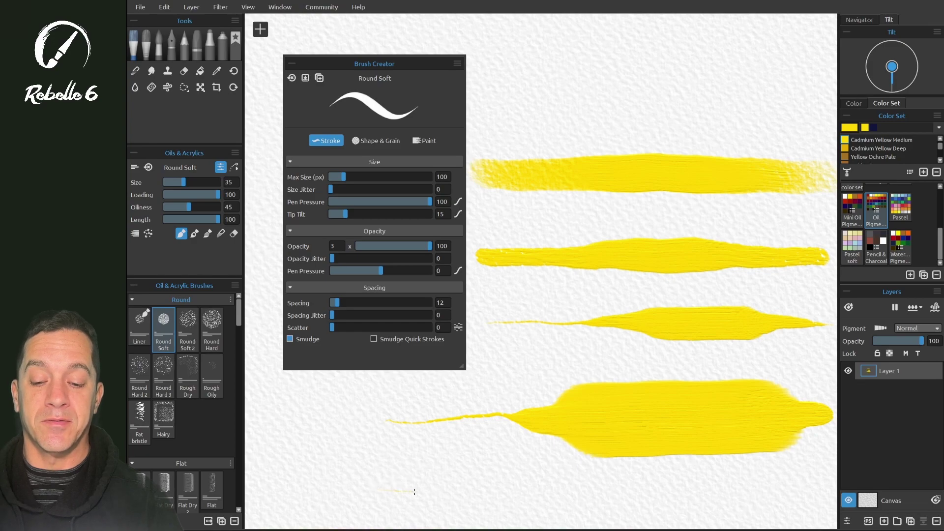
left_click_drag(516, 492, 803, 484)
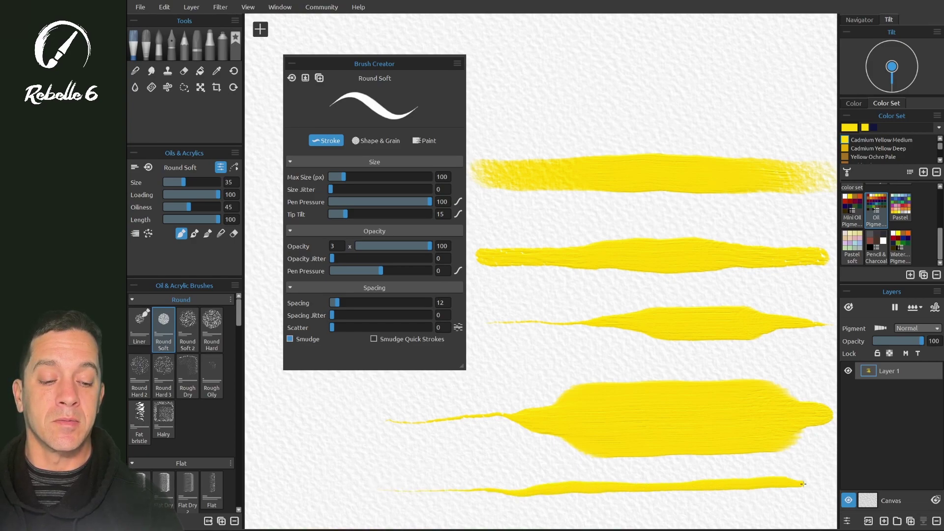
type("230")
key("Return")
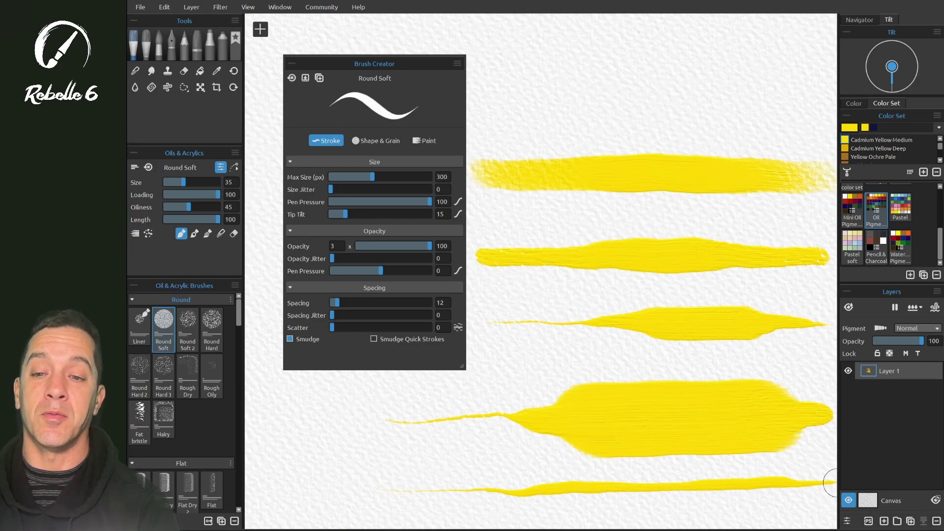
Try Pen Pressure as the control for the brush shape's image sequence and switch it to Pen Tilt
left_click(376, 140)
left_click(408, 248)
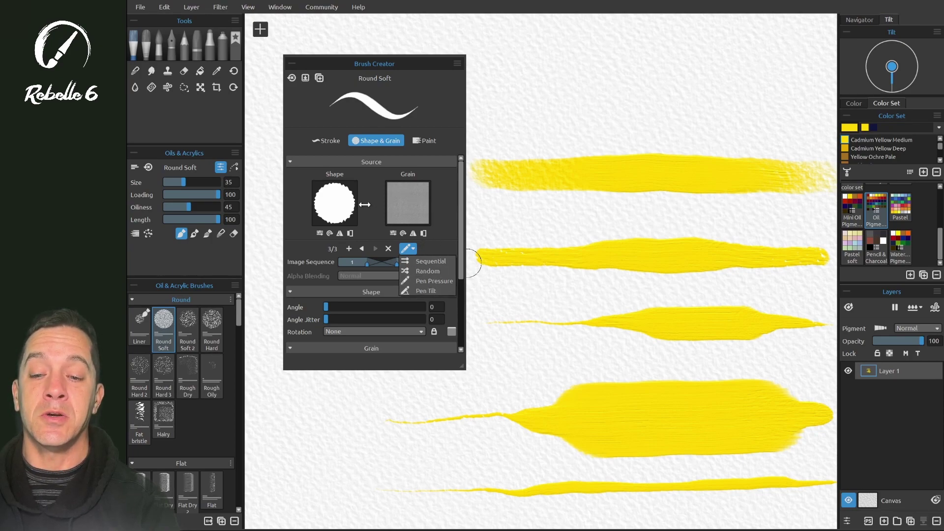
left_click(439, 281)
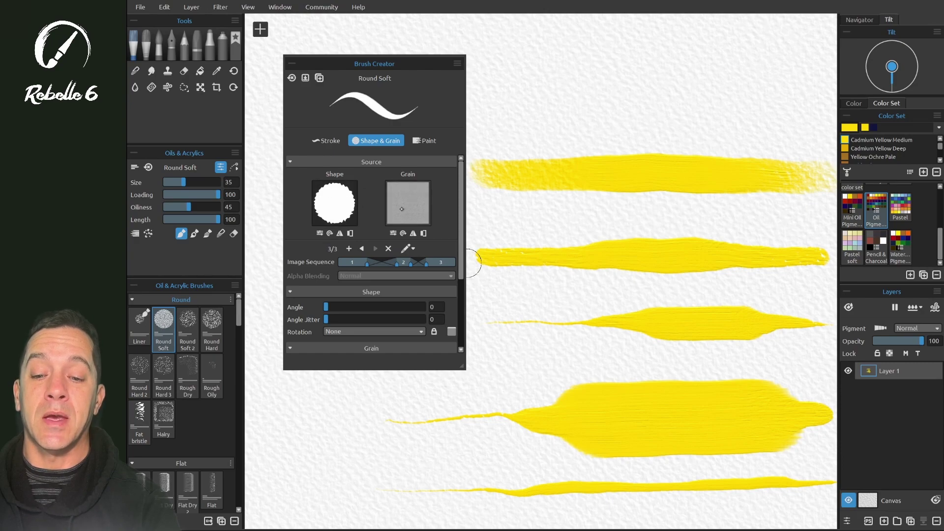
left_click(407, 249)
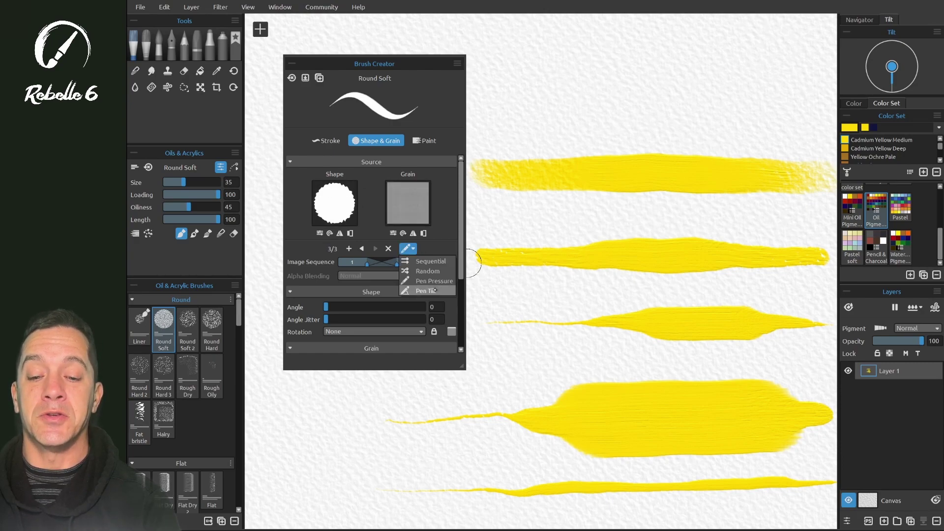
left_click(433, 291)
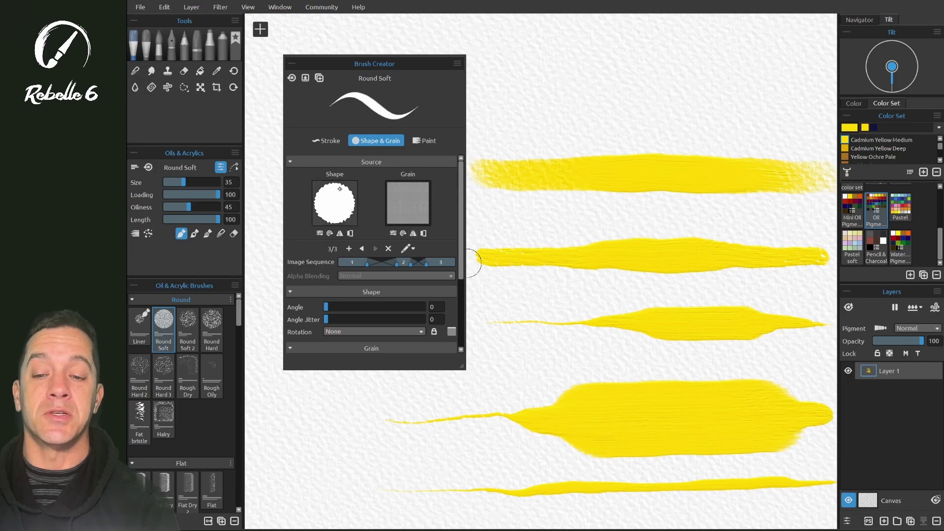
Look through the brush's shape images with the Image Library open, end on the first image and close the library
left_click(335, 203)
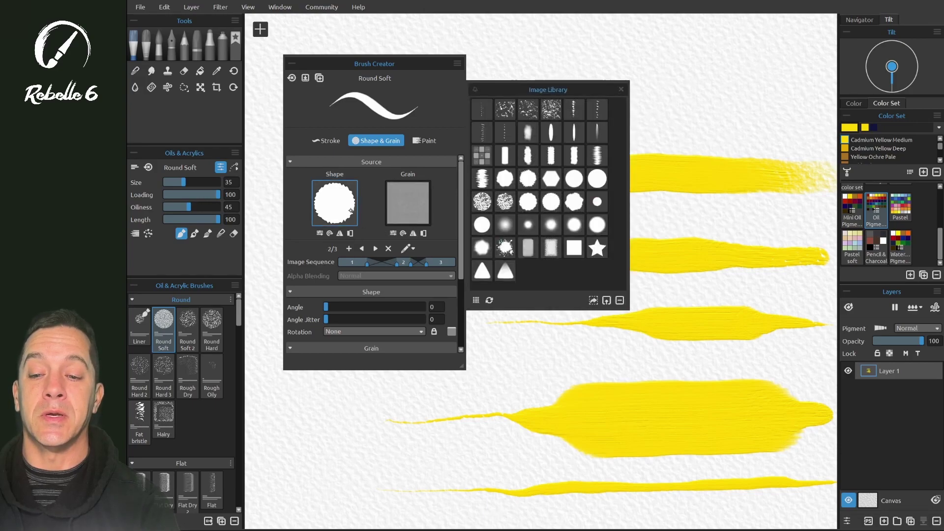
left_click(375, 248)
left_click(362, 249)
left_click(621, 89)
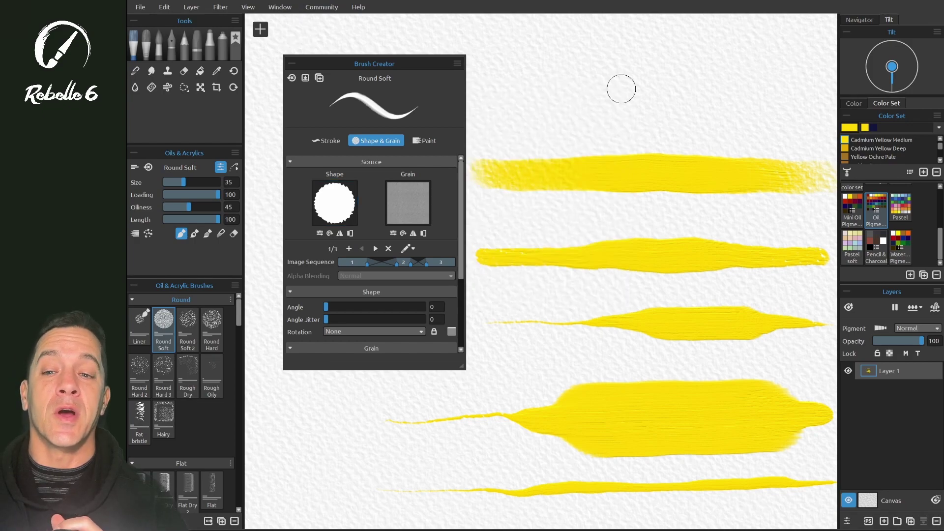